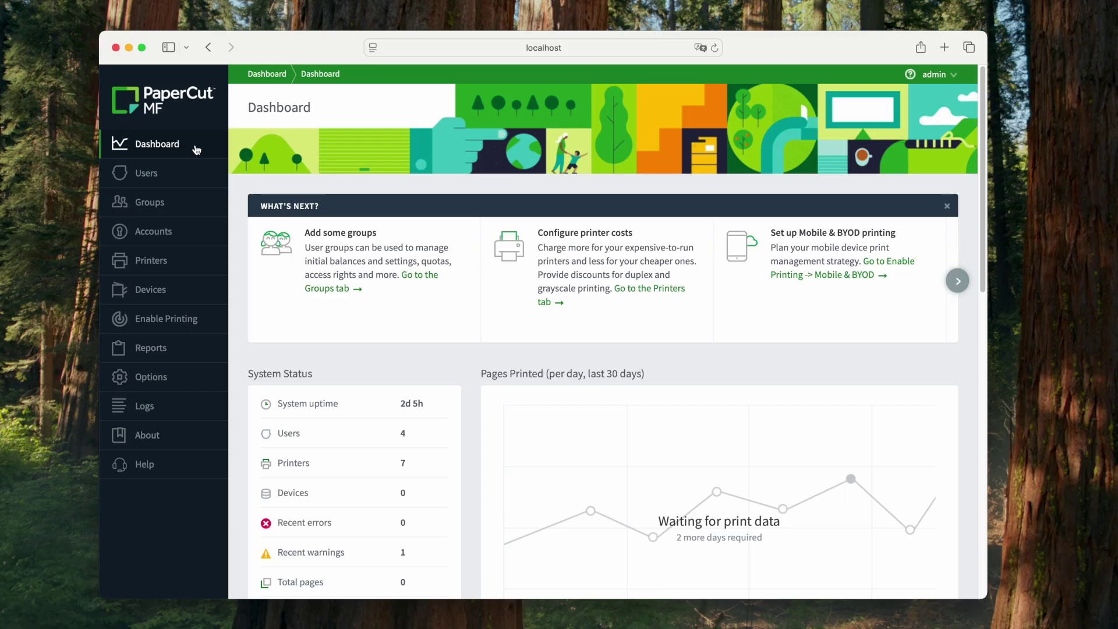
# - Open Print Deploy, play and close the welcome video, then open the Everyone zone's details
pyautogui.click(194, 320)
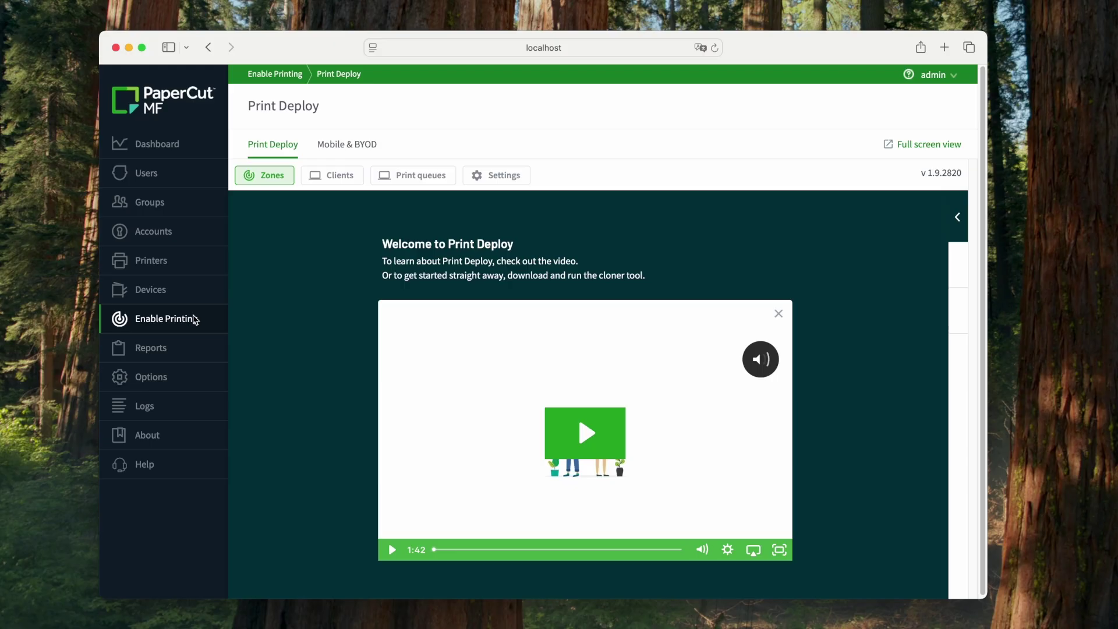
pyautogui.click(584, 434)
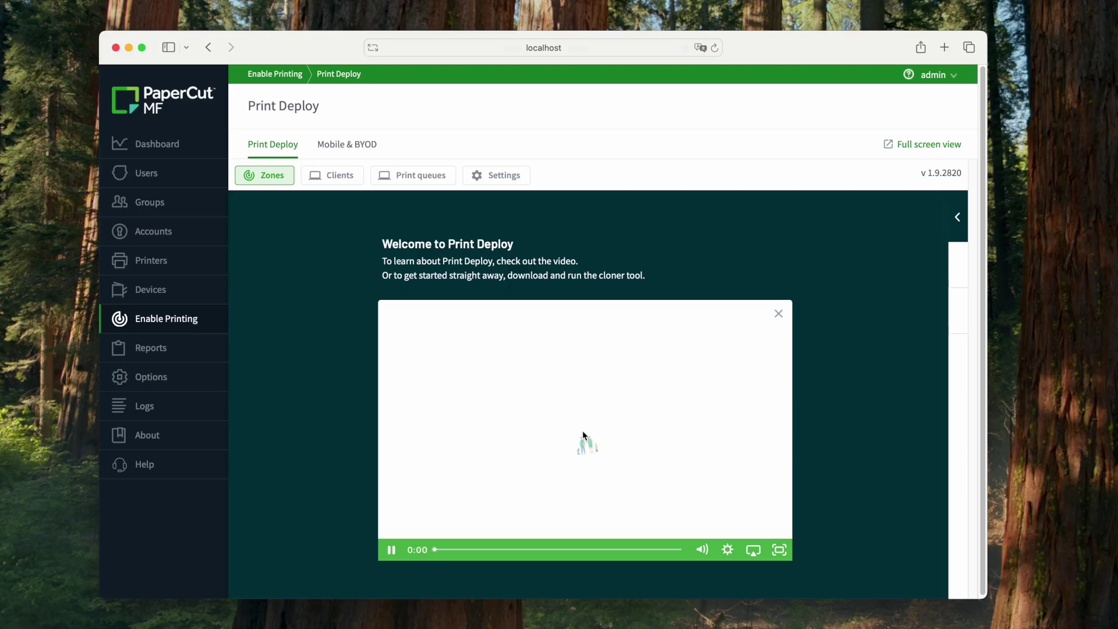
pyautogui.click(777, 314)
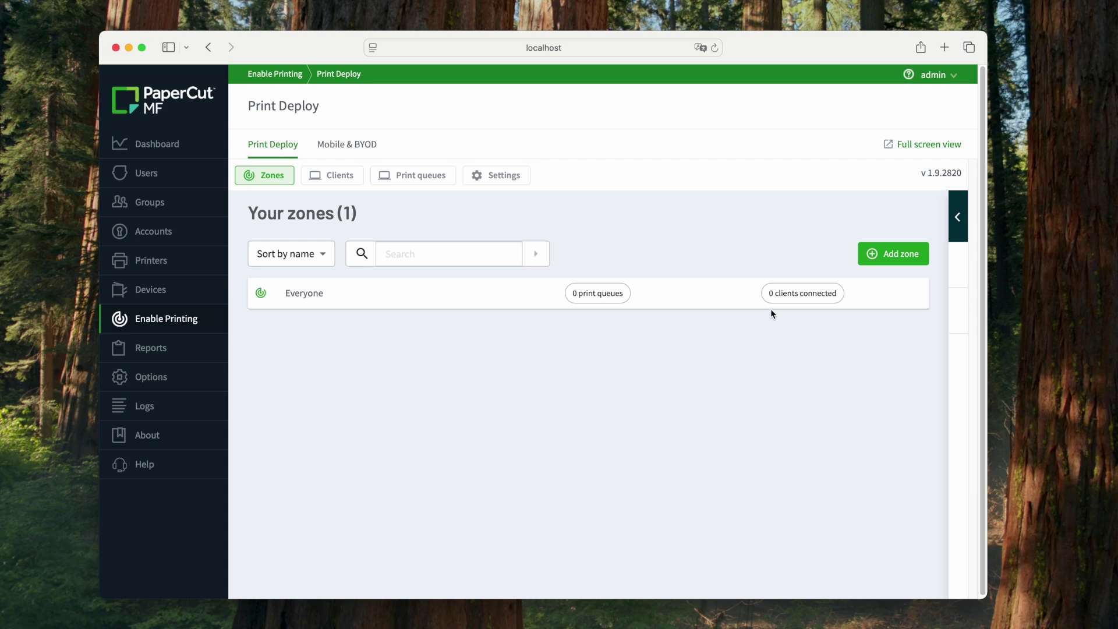
pyautogui.click(765, 302)
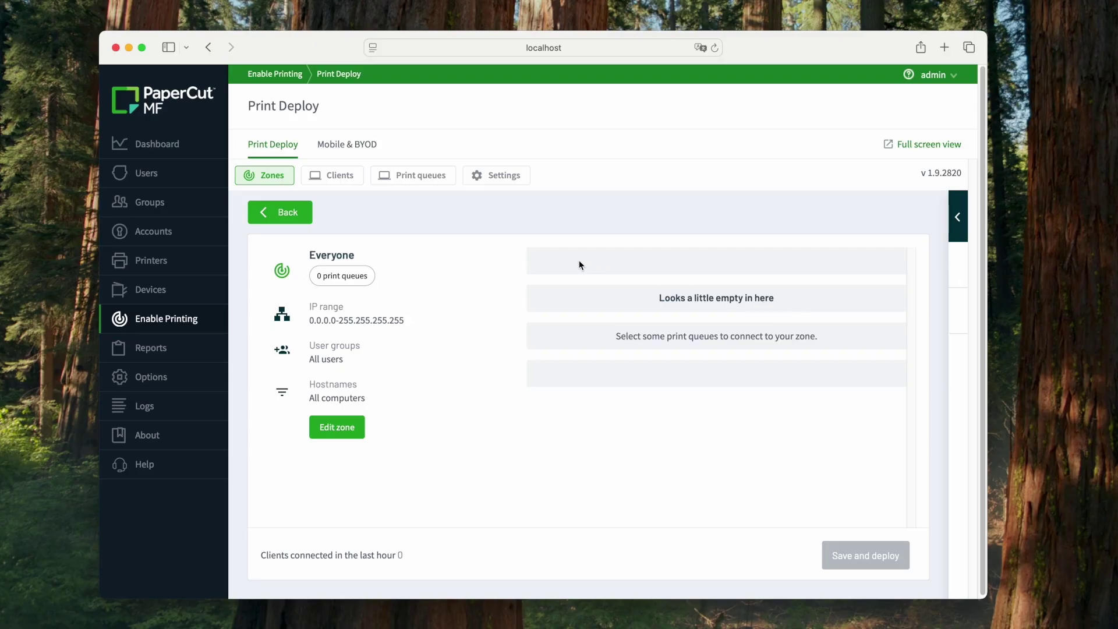
# - Download the Windows cloner .exe via Add print queues' 'Import by cloning printer drivers' option
pyautogui.click(451, 186)
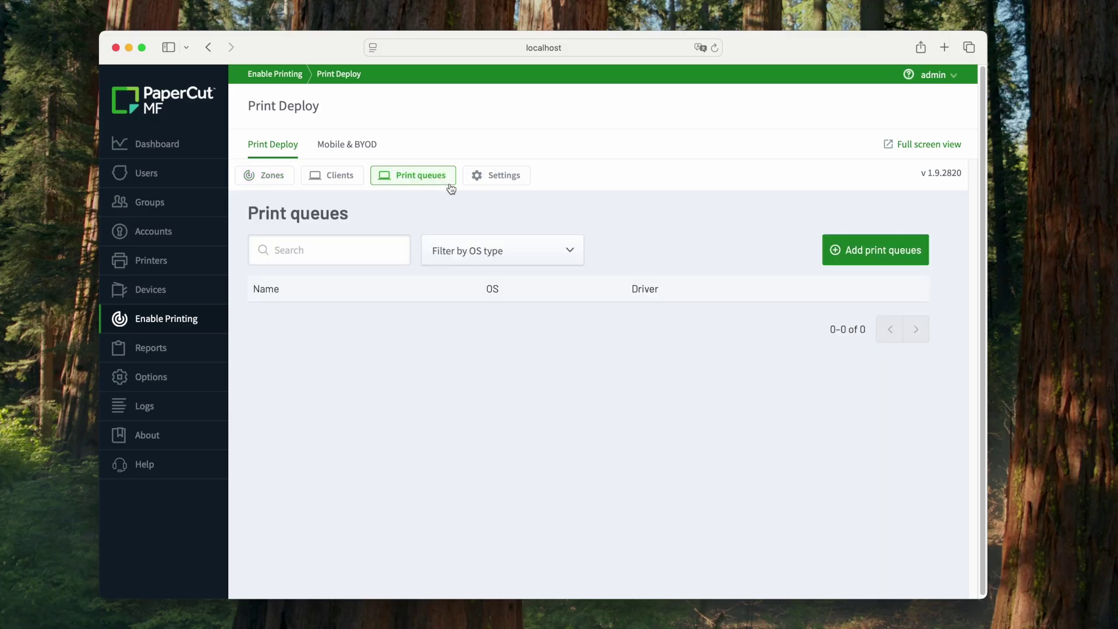
pyautogui.click(854, 251)
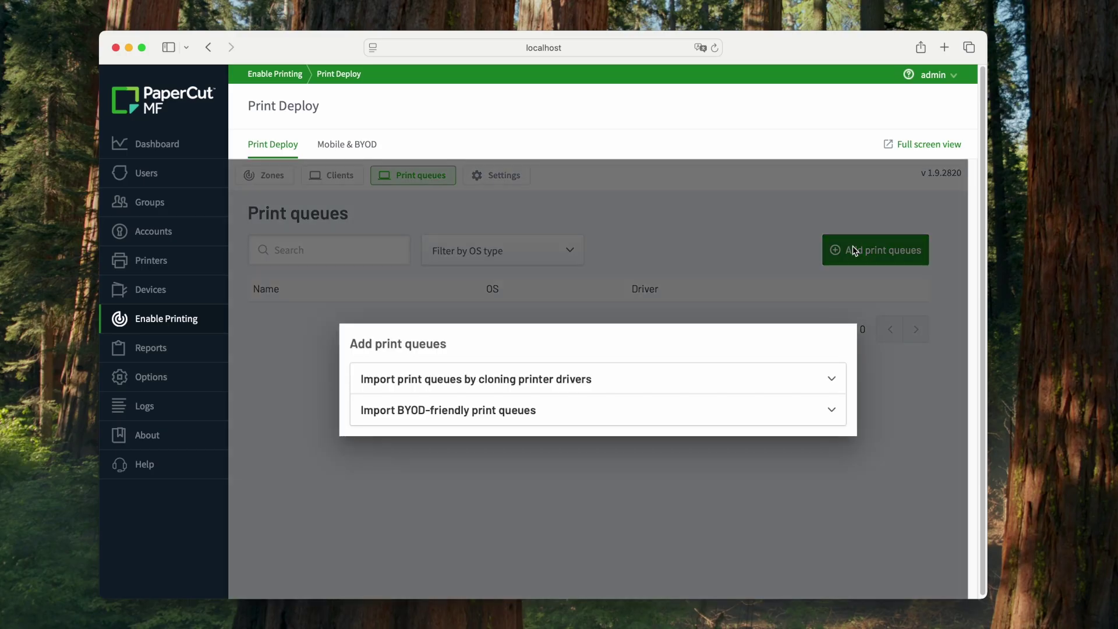
pyautogui.click(827, 378)
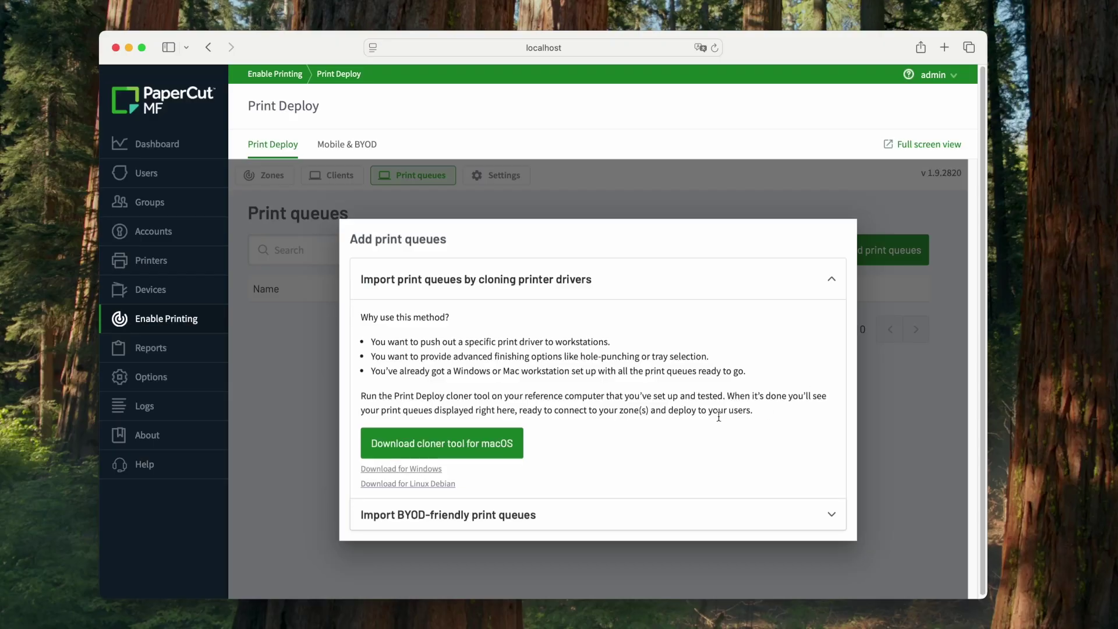
pyautogui.click(435, 469)
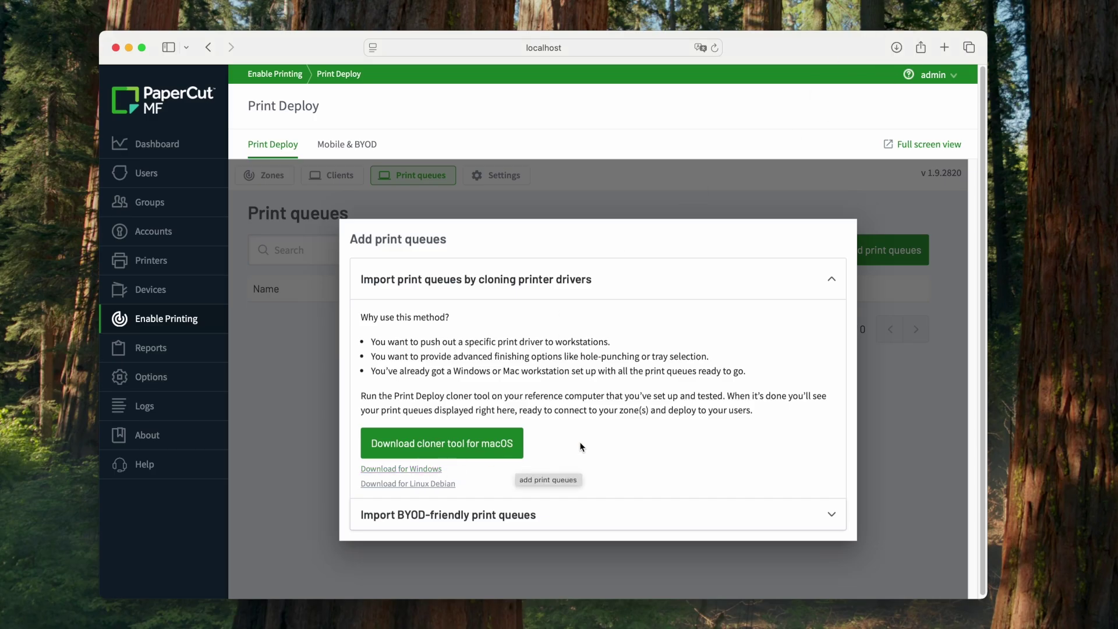
pyautogui.click(896, 47)
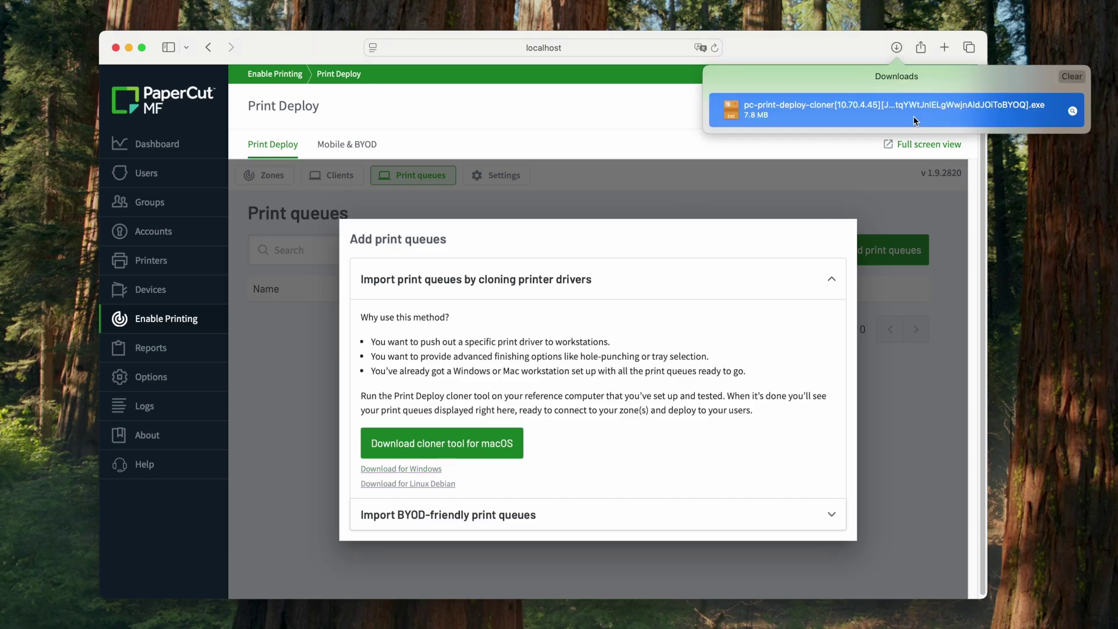
pyautogui.rightClick(912, 117)
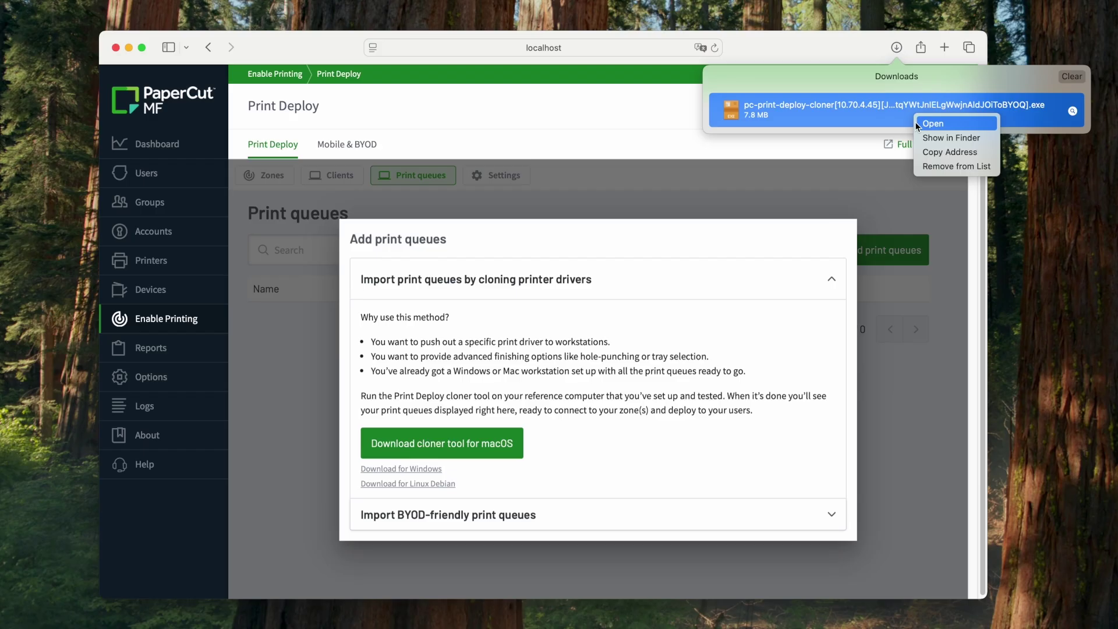
# - Reveal the pc-print-deploy-cloner .exe in Downloads and expose its name with server address 10.70.4.45
pyautogui.click(921, 137)
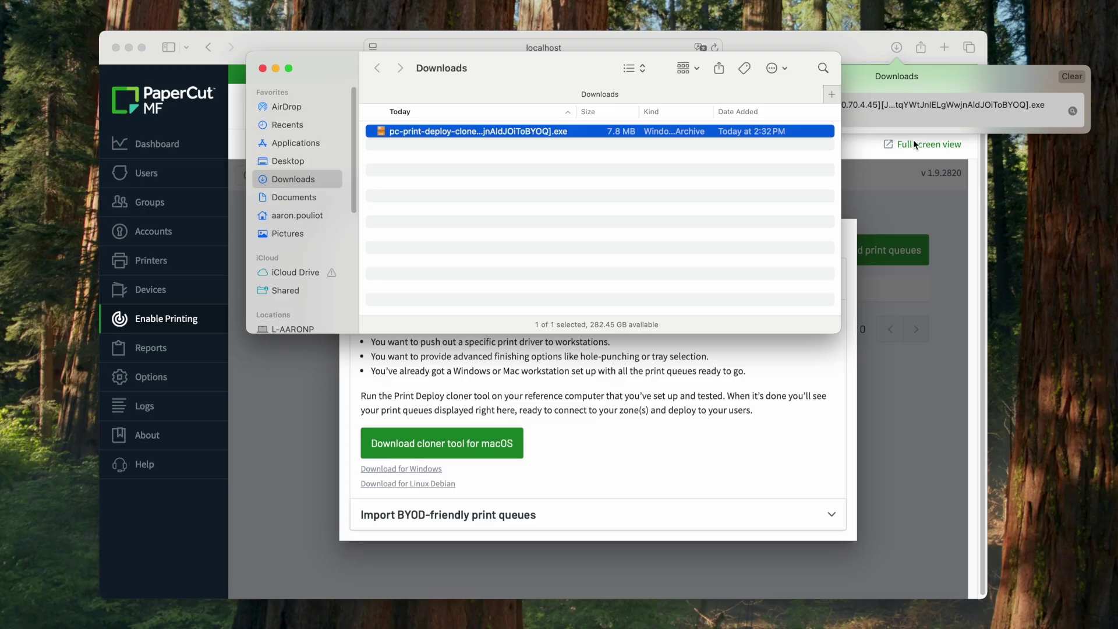
pyautogui.click(509, 132)
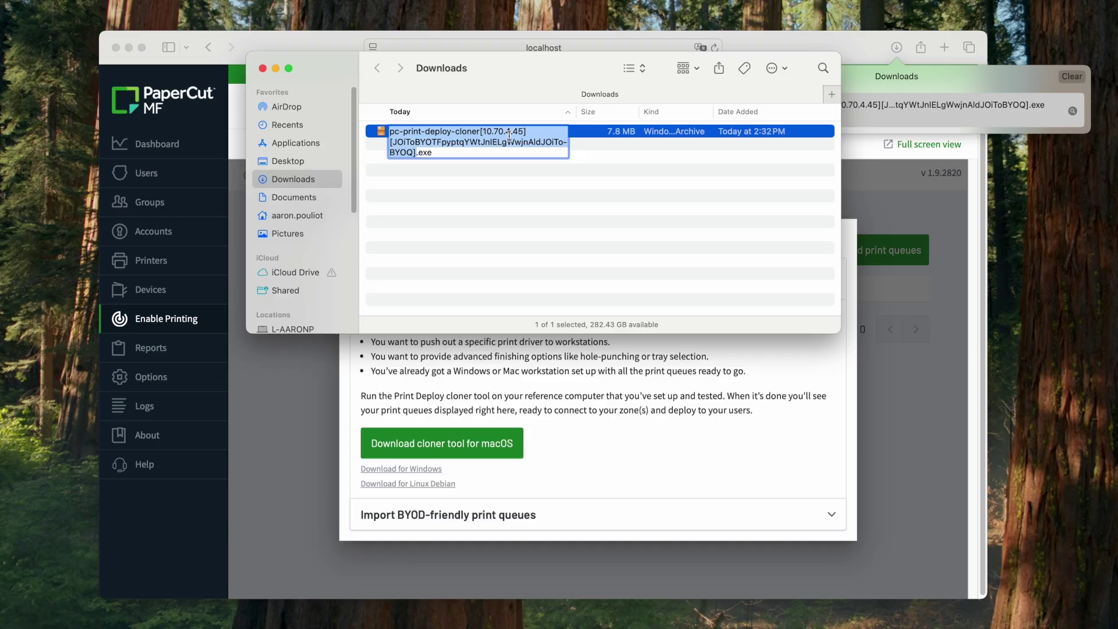
pyautogui.click(510, 133)
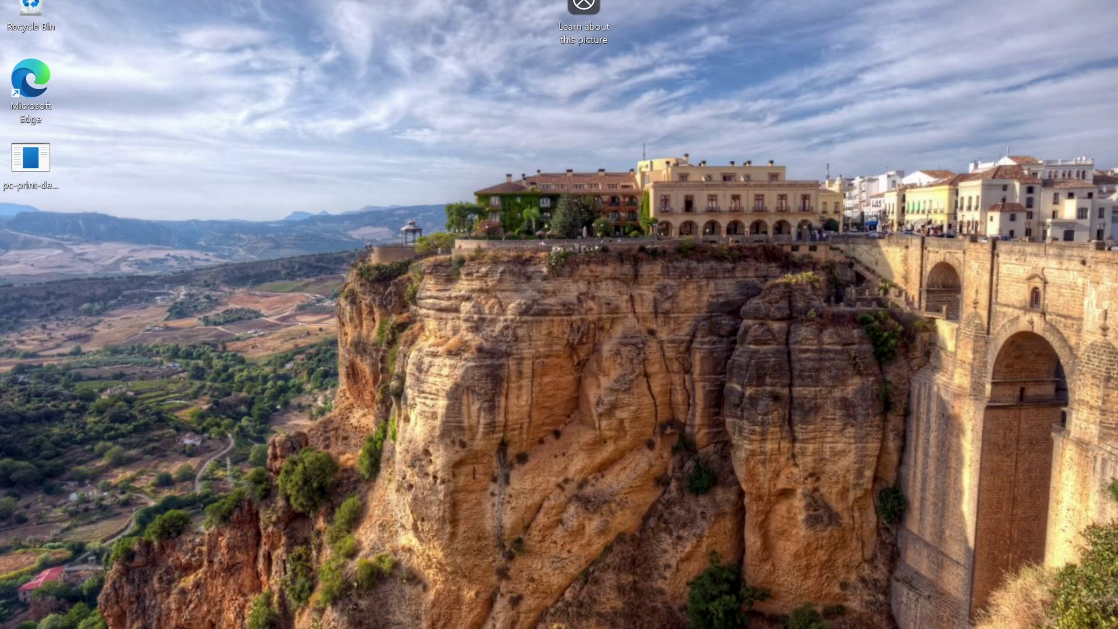
# - Launch Print Management to list the four local printers, and select the cloner file on the desktop
pyautogui.press('super')
pyautogui.write('pr')
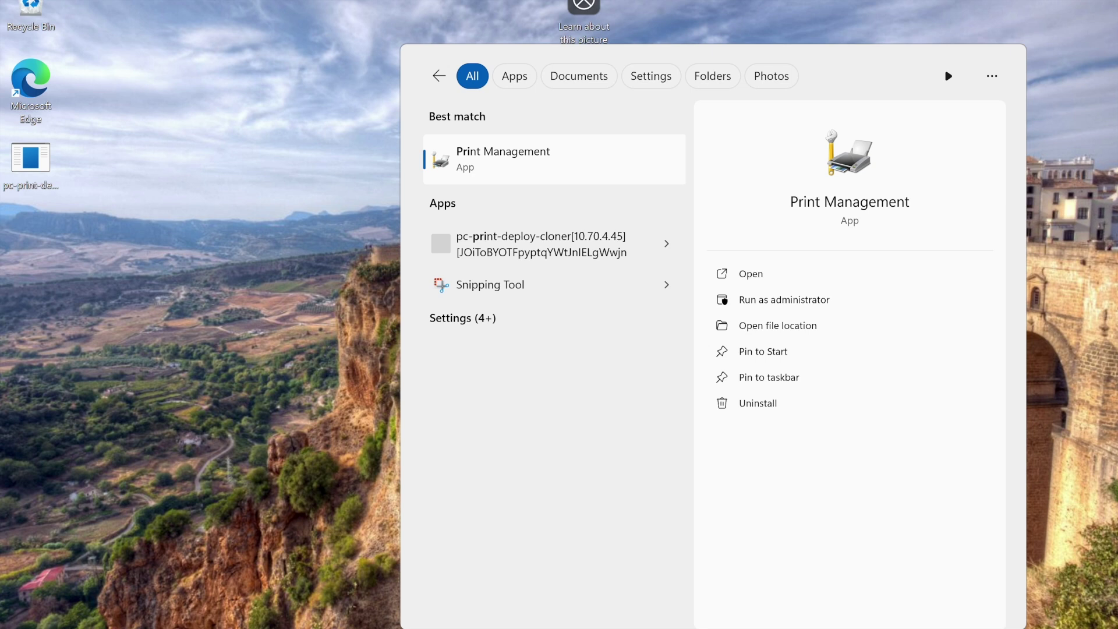
pyautogui.write('nt manage')
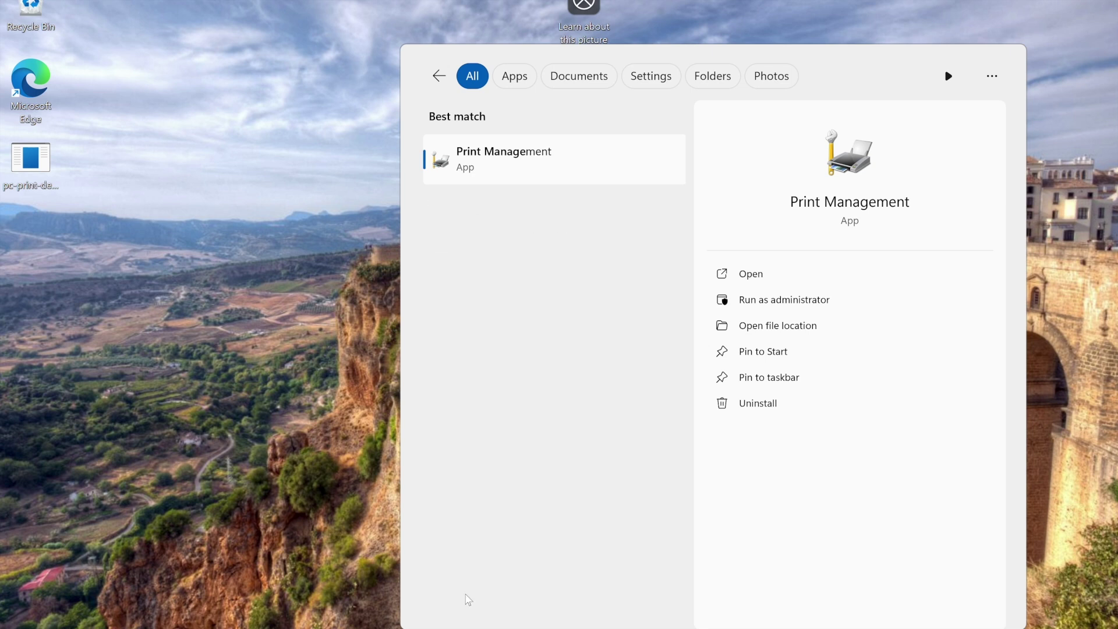
pyautogui.click(525, 164)
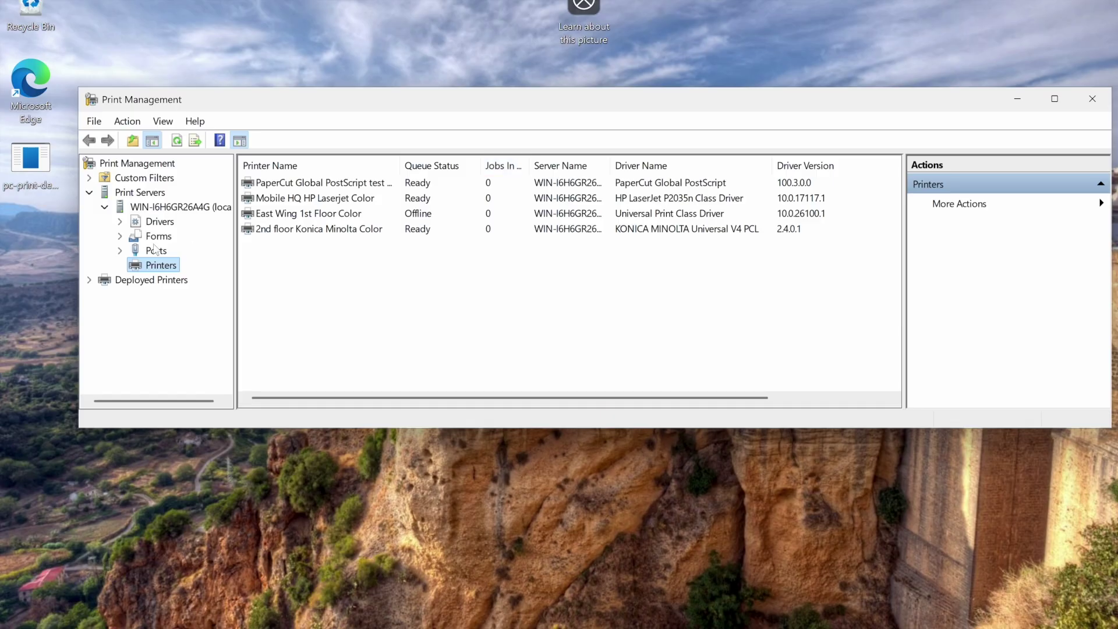
pyautogui.click(38, 184)
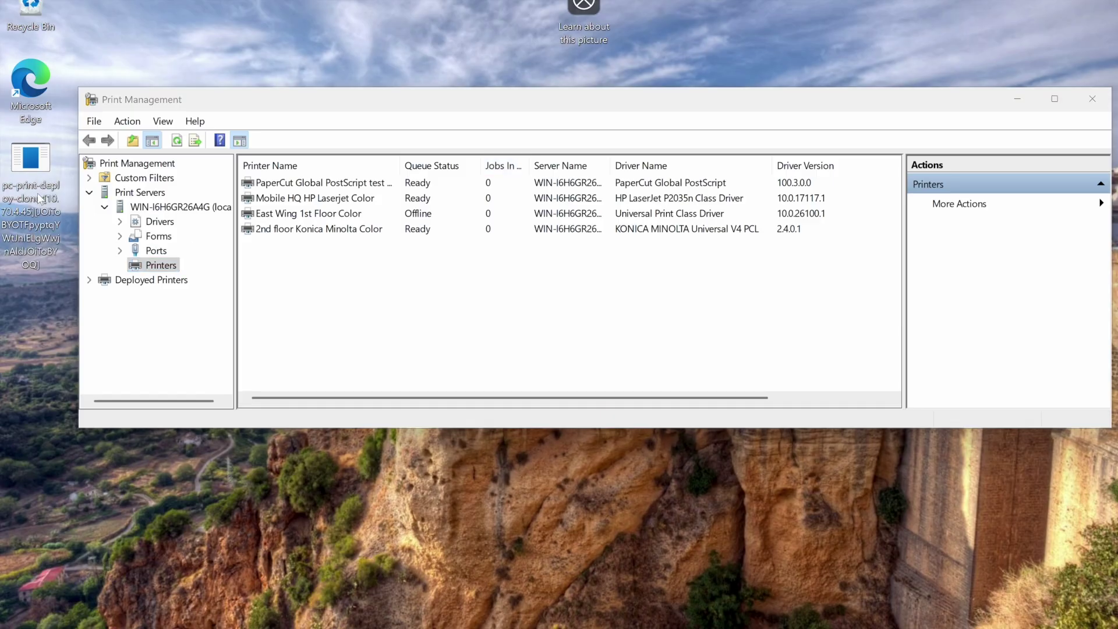
pyautogui.click(38, 194)
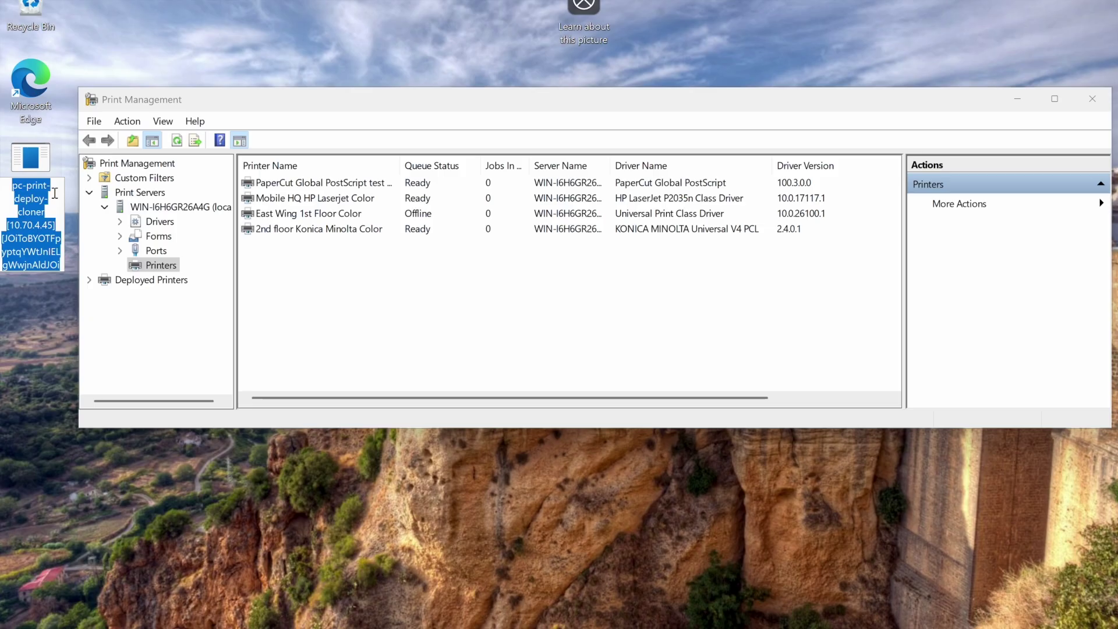
# - Run the desktop cloner .exe to upload all four print queues, then exit it
pyautogui.click(32, 155)
pyautogui.doubleClick(31, 154)
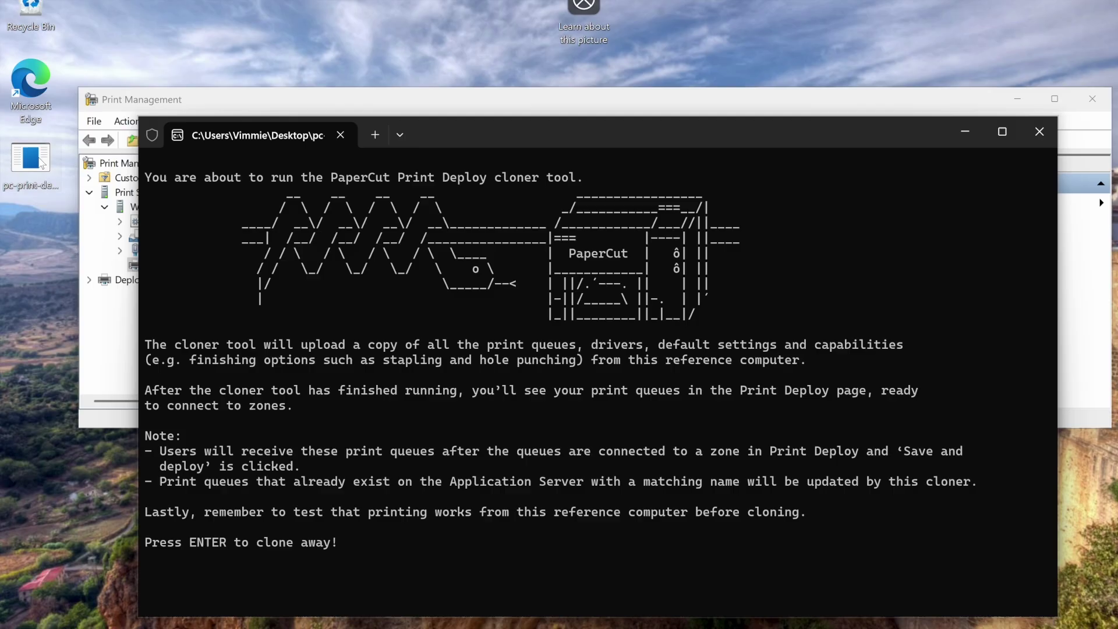
pyautogui.press('Return')
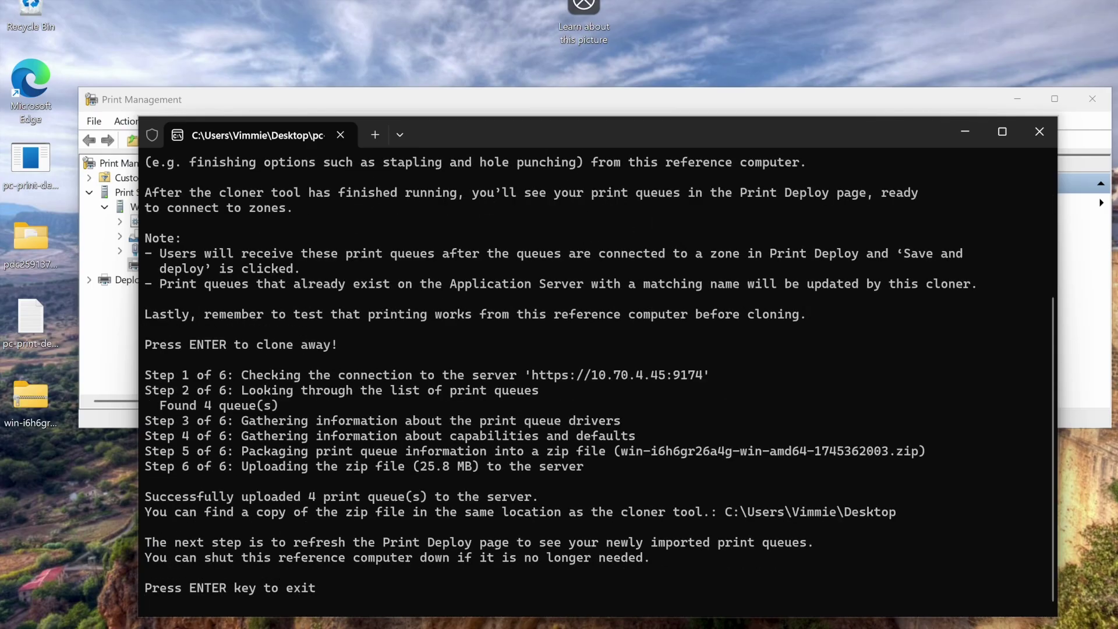
pyautogui.press('Return')
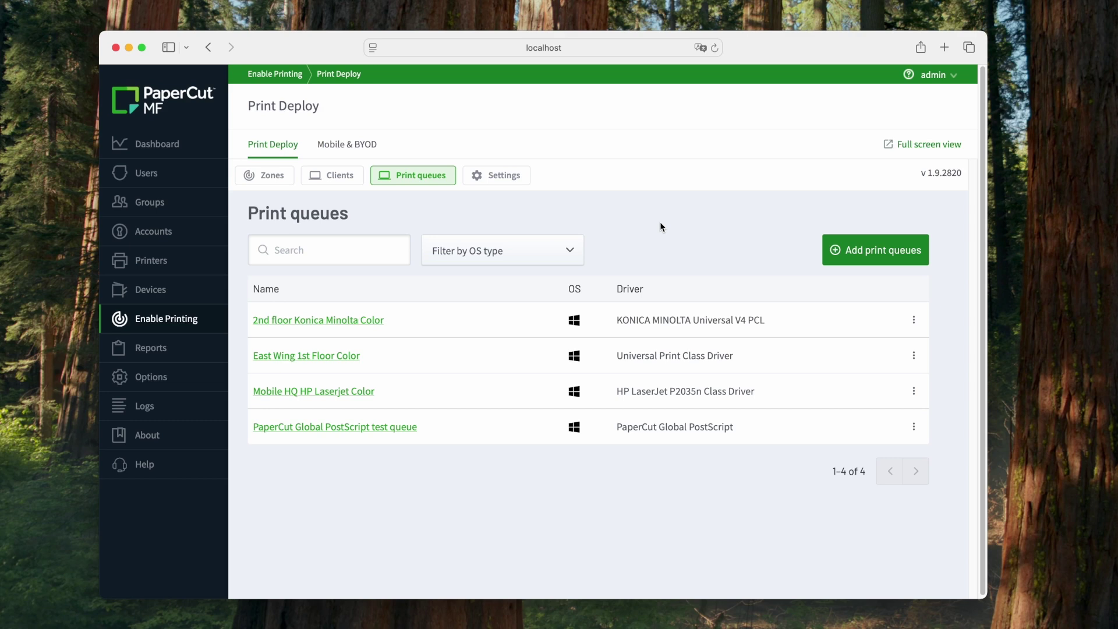
pyautogui.click(914, 319)
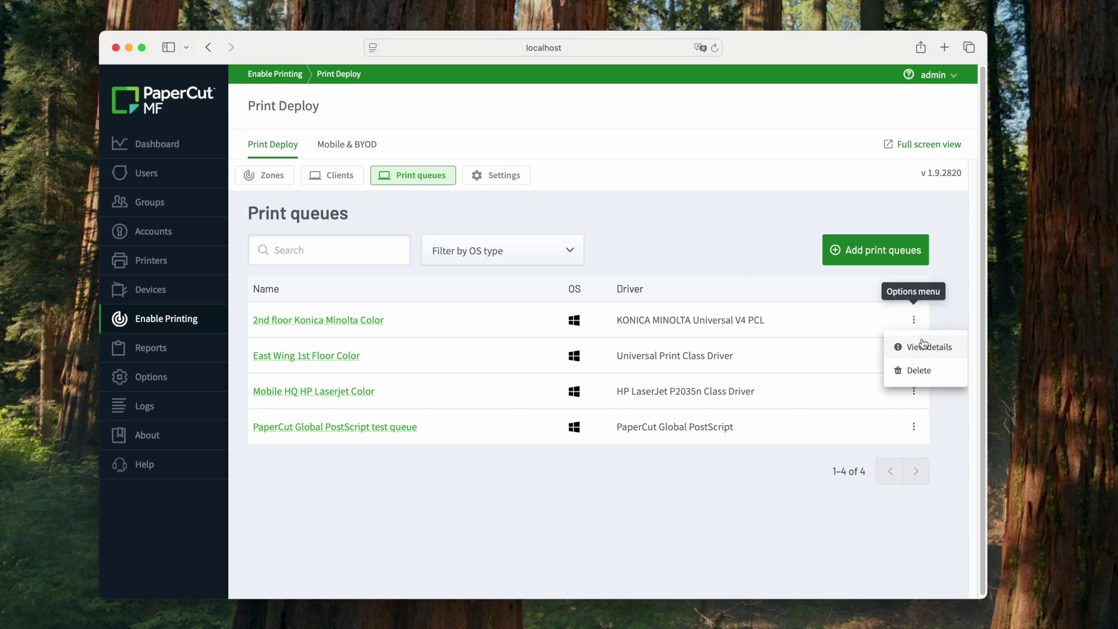
pyautogui.click(923, 346)
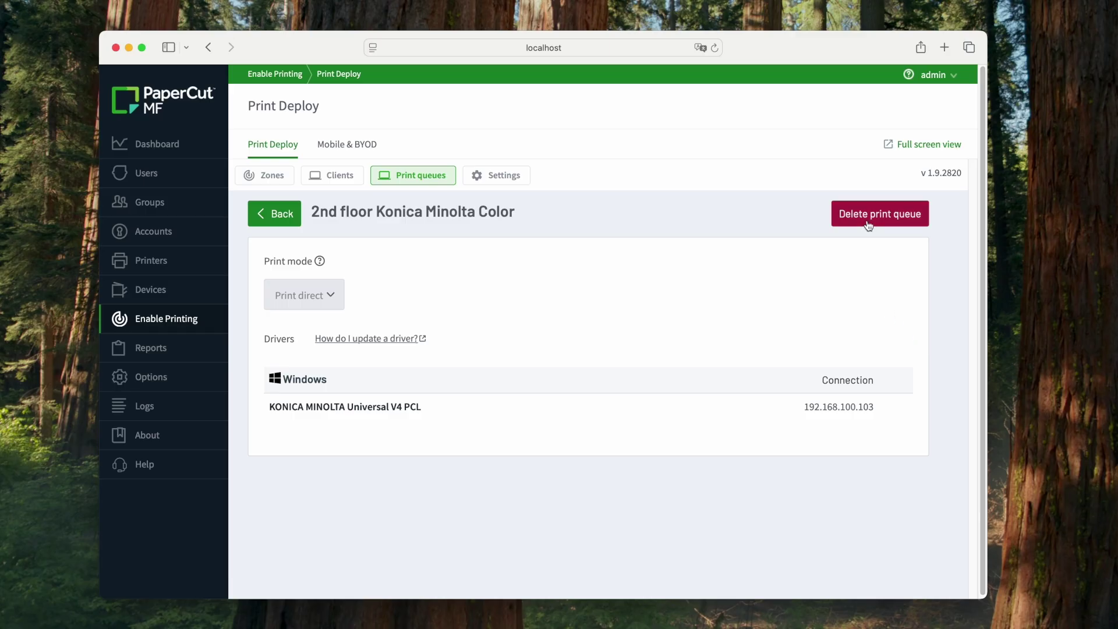
pyautogui.click(288, 219)
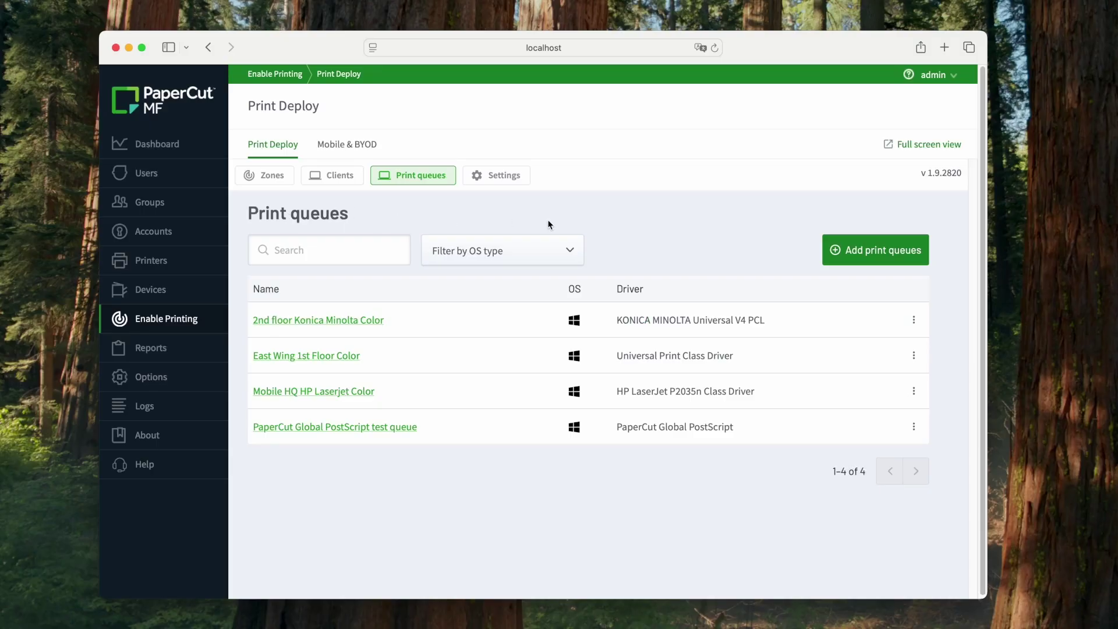
# - Import all four Mobility Print printers from the scanned server through the BYOD-friendly option
pyautogui.click(893, 255)
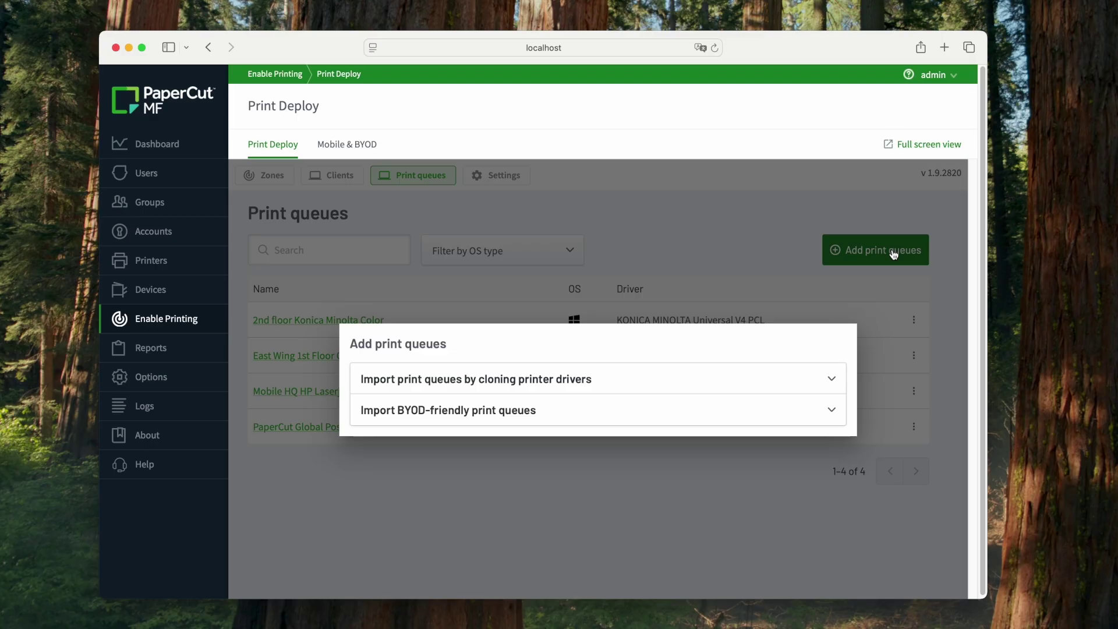
pyautogui.click(830, 414)
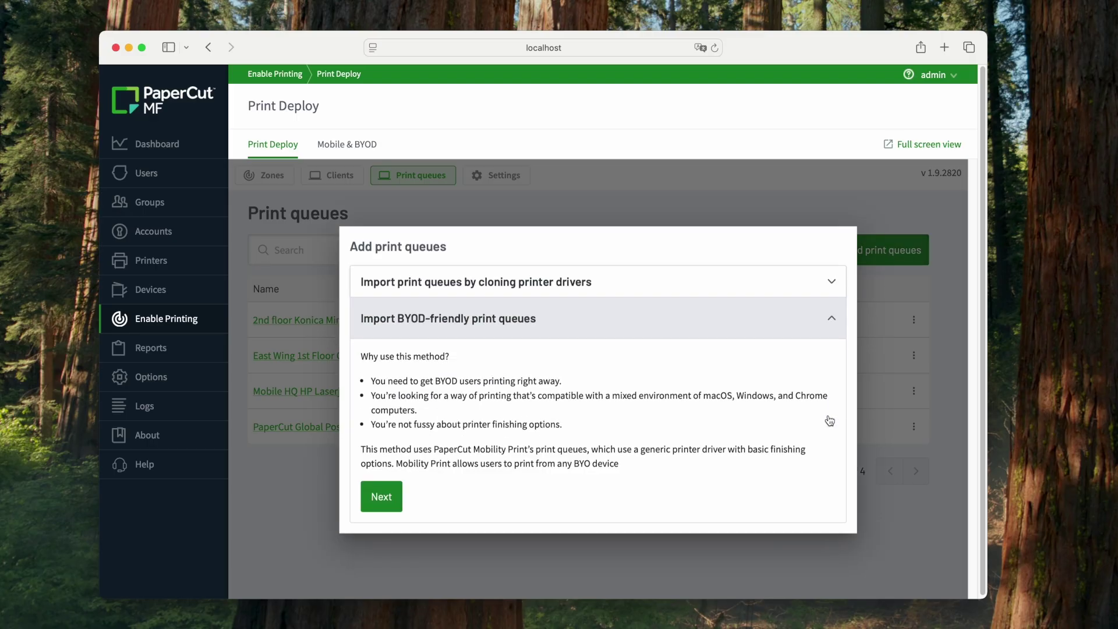
pyautogui.click(379, 497)
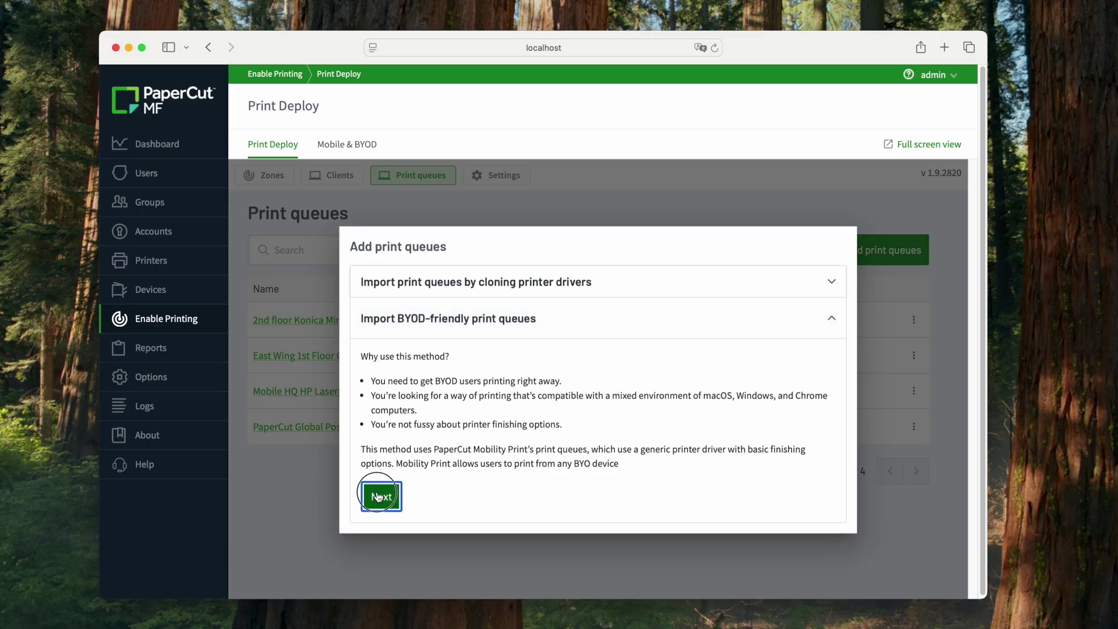
pyautogui.click(454, 496)
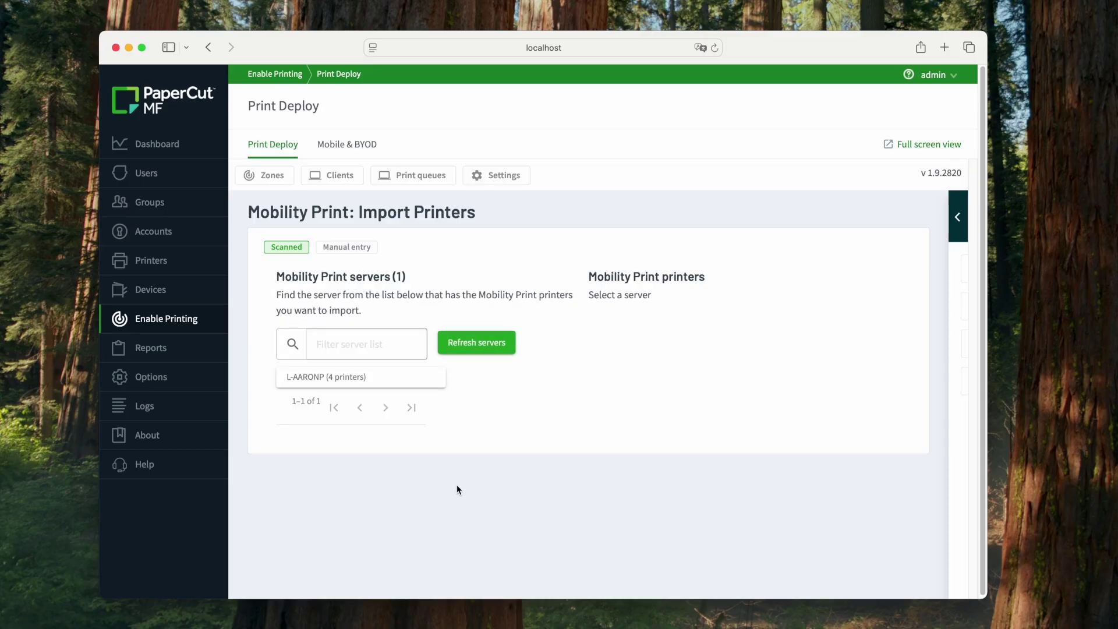
pyautogui.click(387, 378)
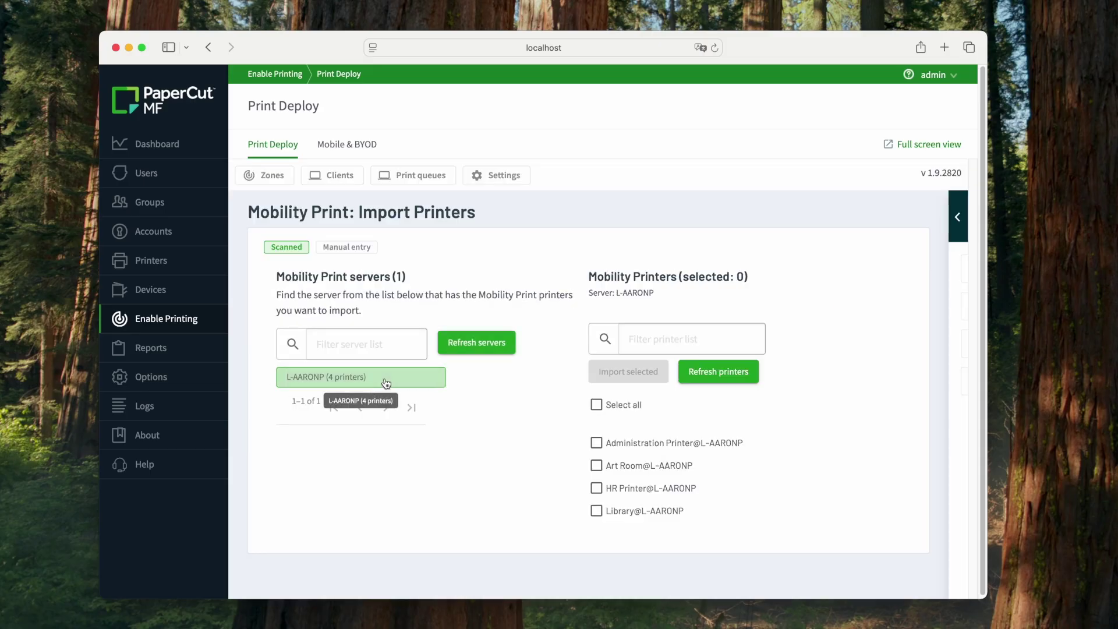
pyautogui.click(596, 406)
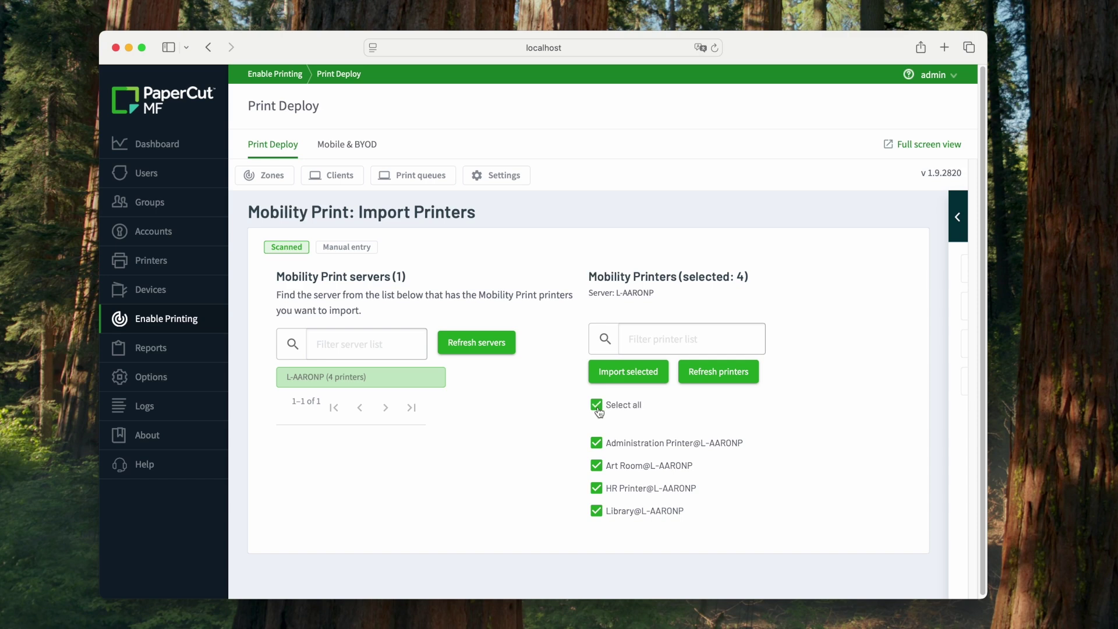
pyautogui.click(637, 382)
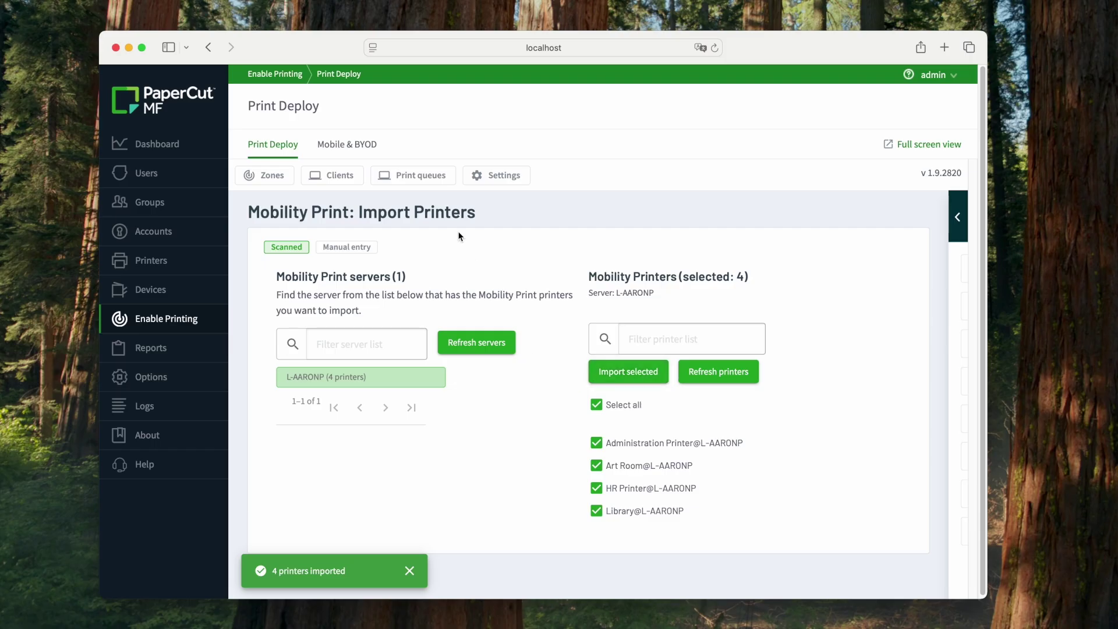
# - Inspect the Administration Printer queue's drivers without deleting any, then leave its details page
pyautogui.click(426, 183)
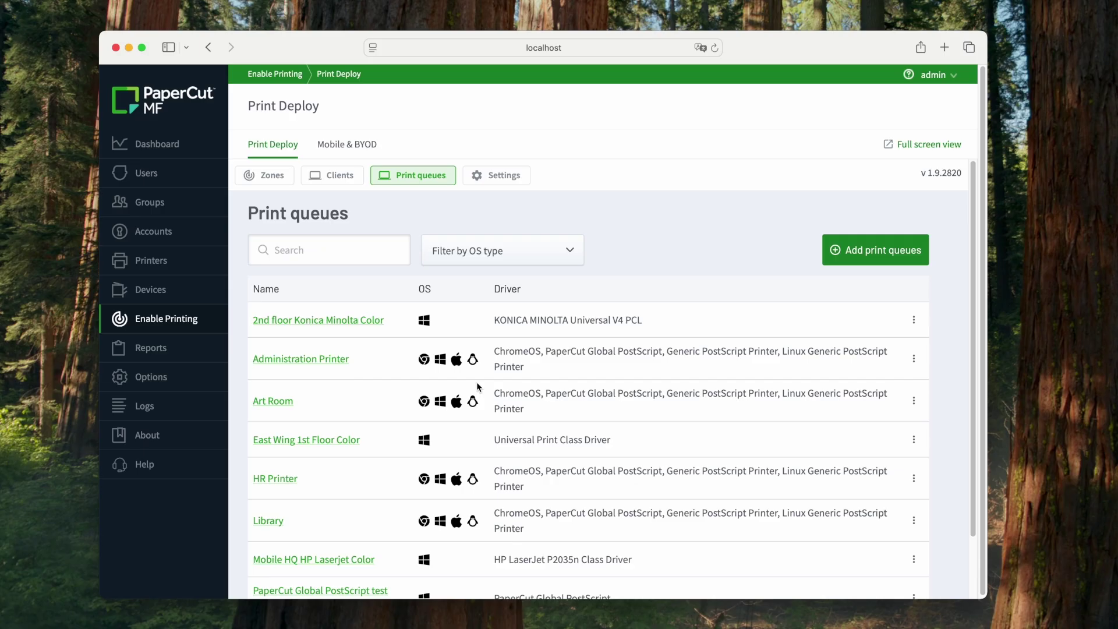
pyautogui.click(913, 359)
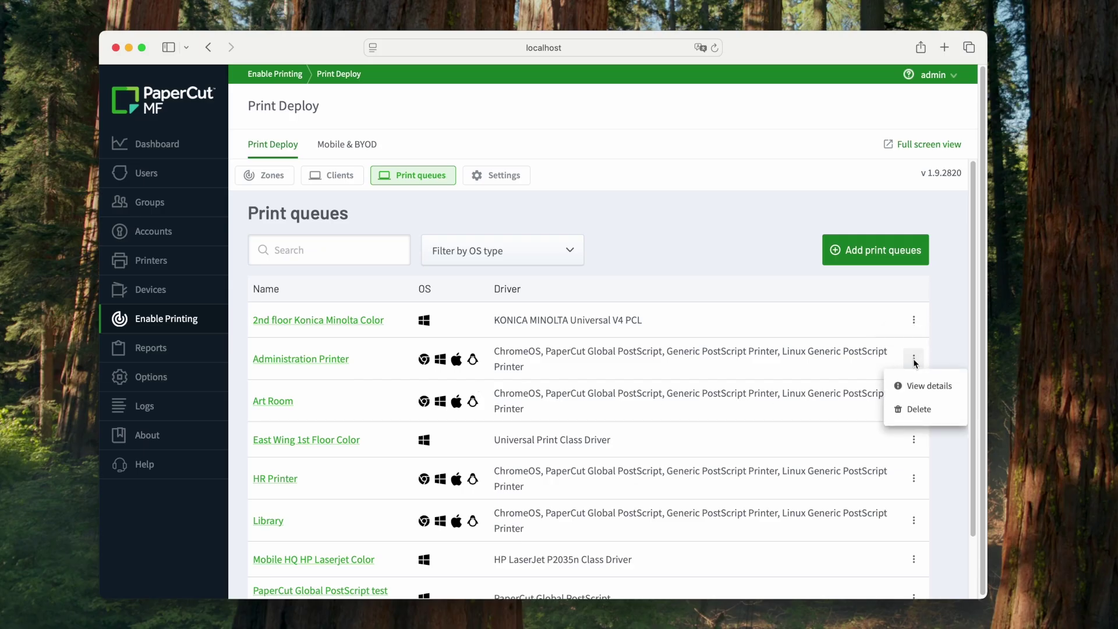
pyautogui.click(918, 385)
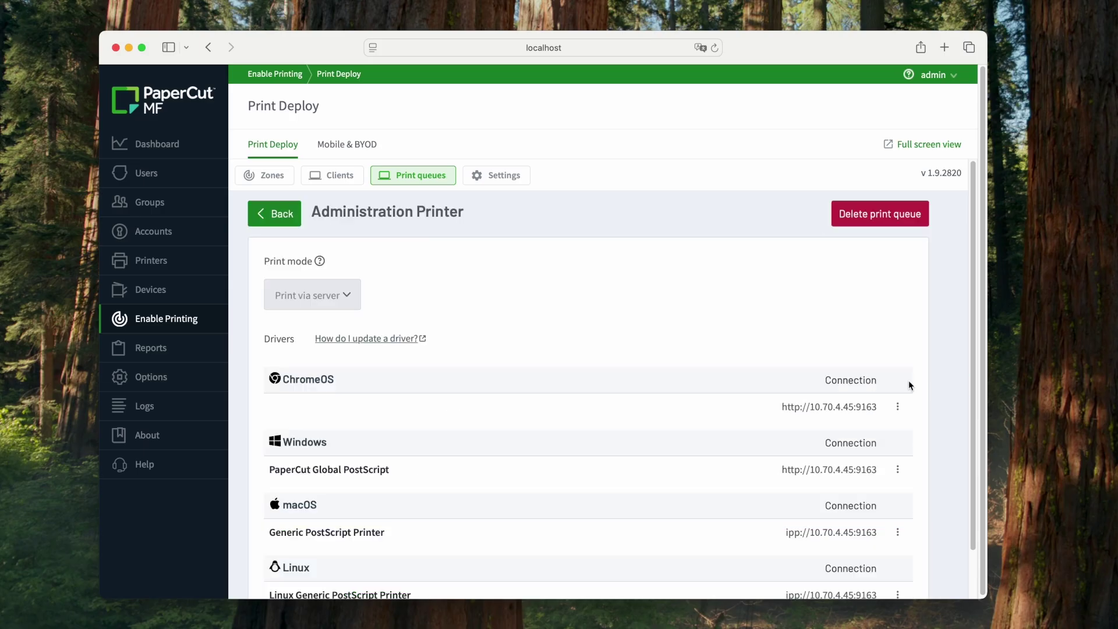
pyautogui.scroll(-2, 876, 413)
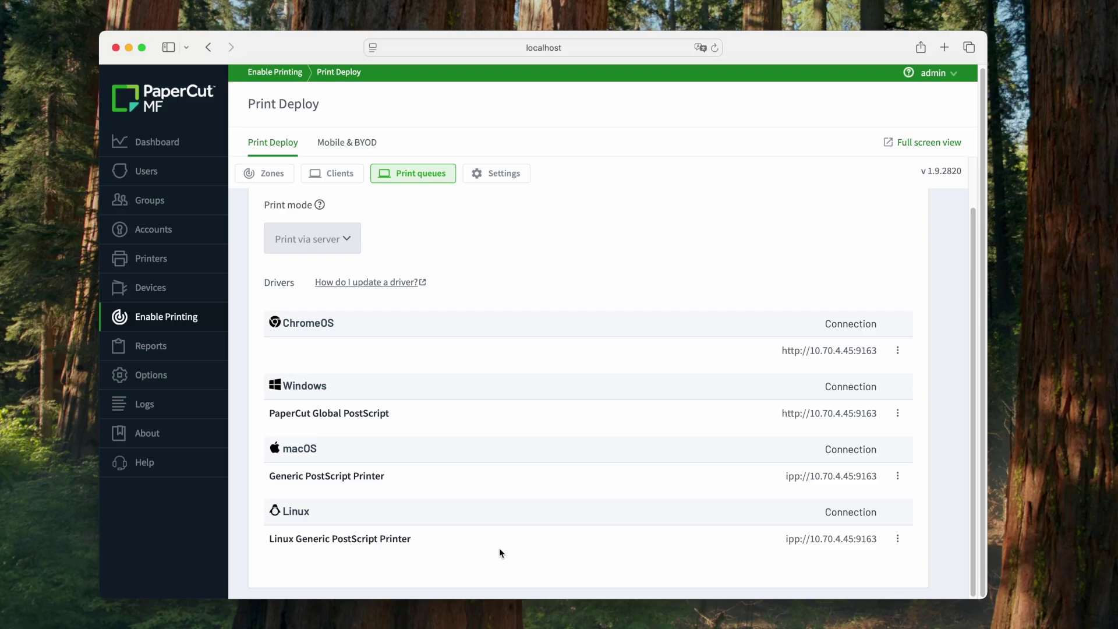
pyautogui.click(897, 413)
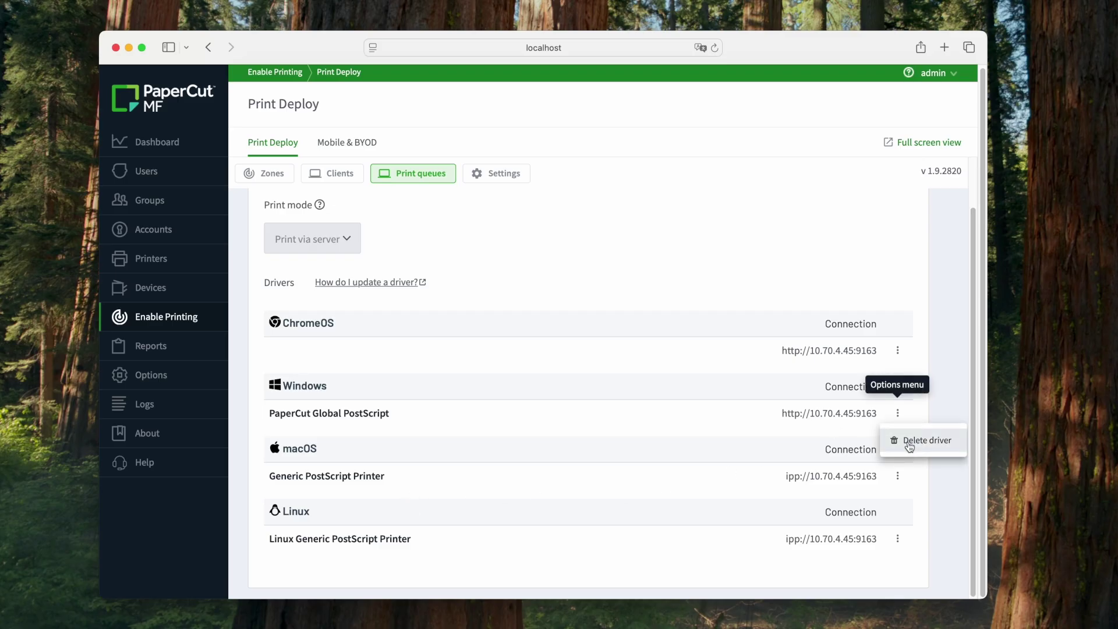
pyautogui.click(699, 247)
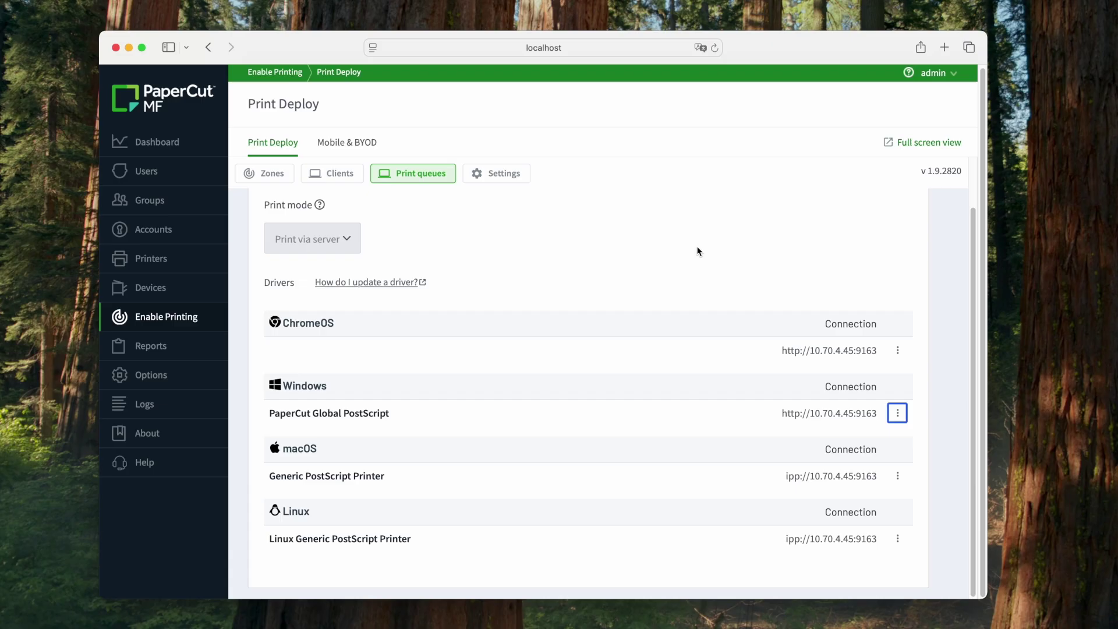
pyautogui.scroll(2, 697, 251)
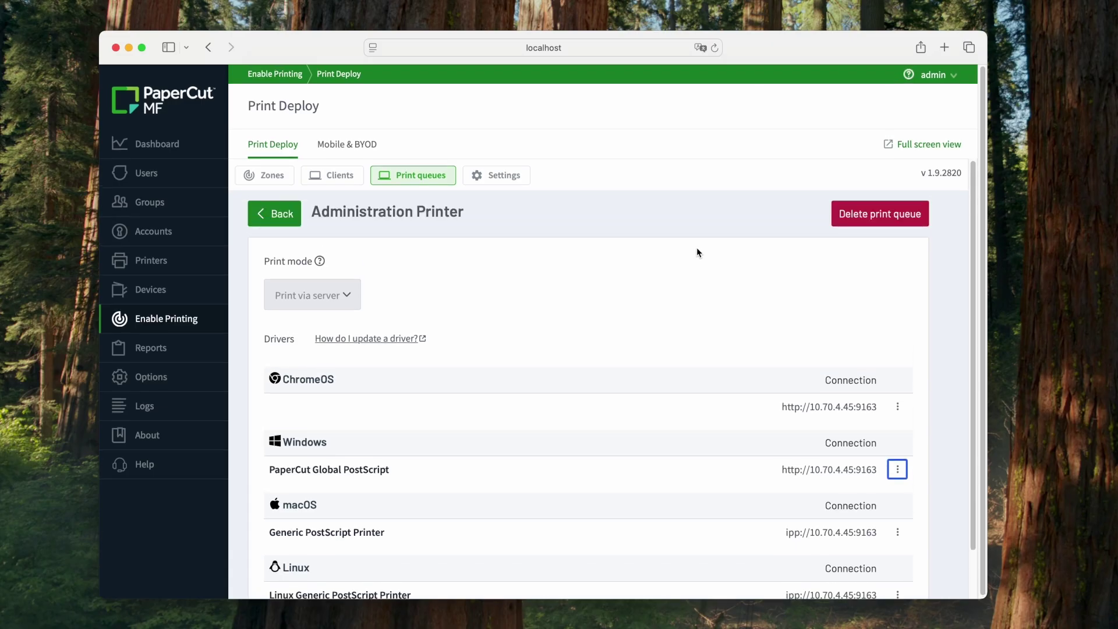
pyautogui.click(290, 217)
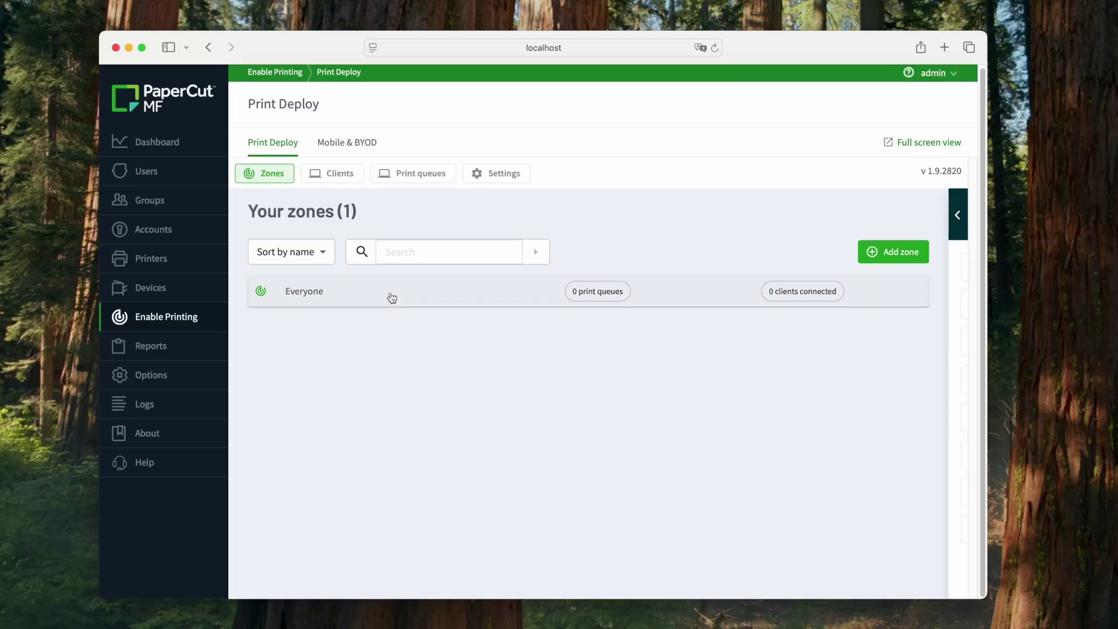
# - Open the Everyone zone and connect the Art Room and Library queues to it
pyautogui.click(390, 292)
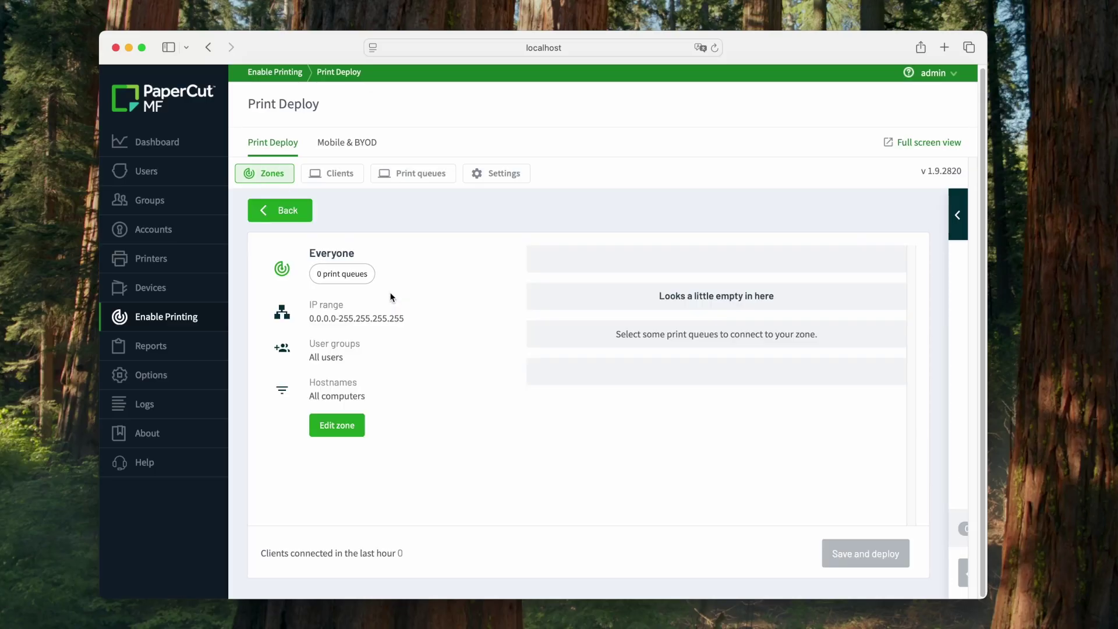
pyautogui.click(956, 217)
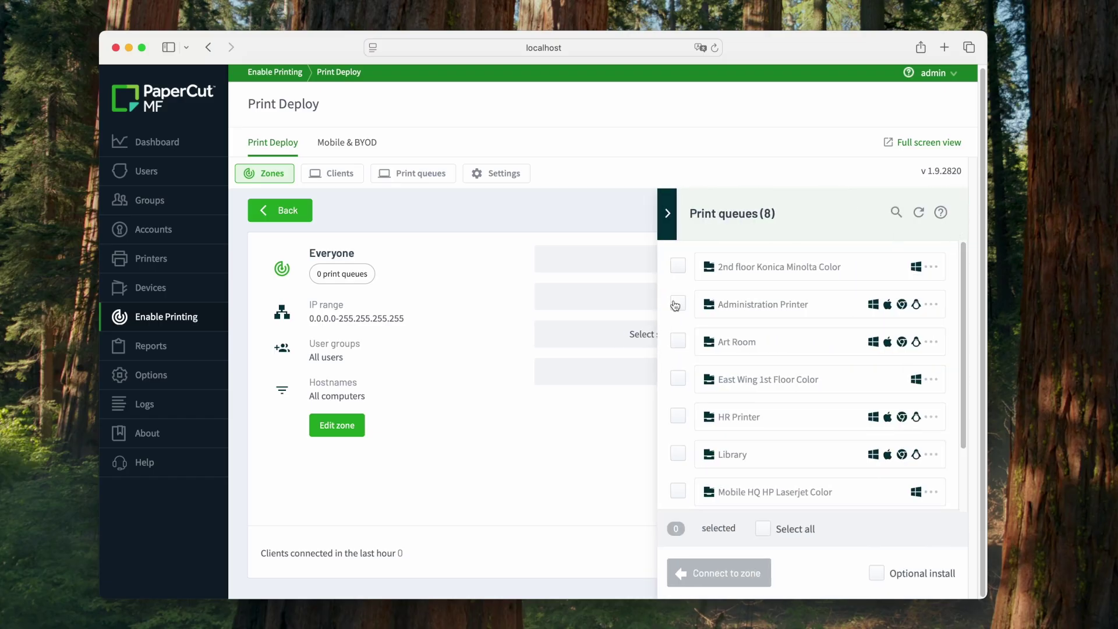
pyautogui.click(677, 340)
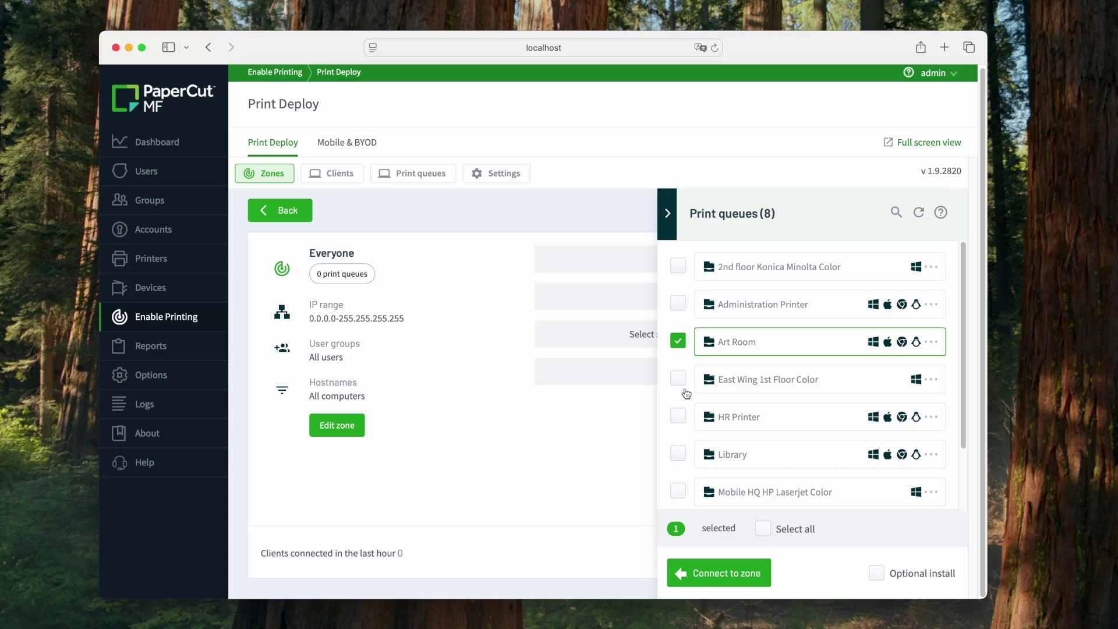
pyautogui.click(677, 455)
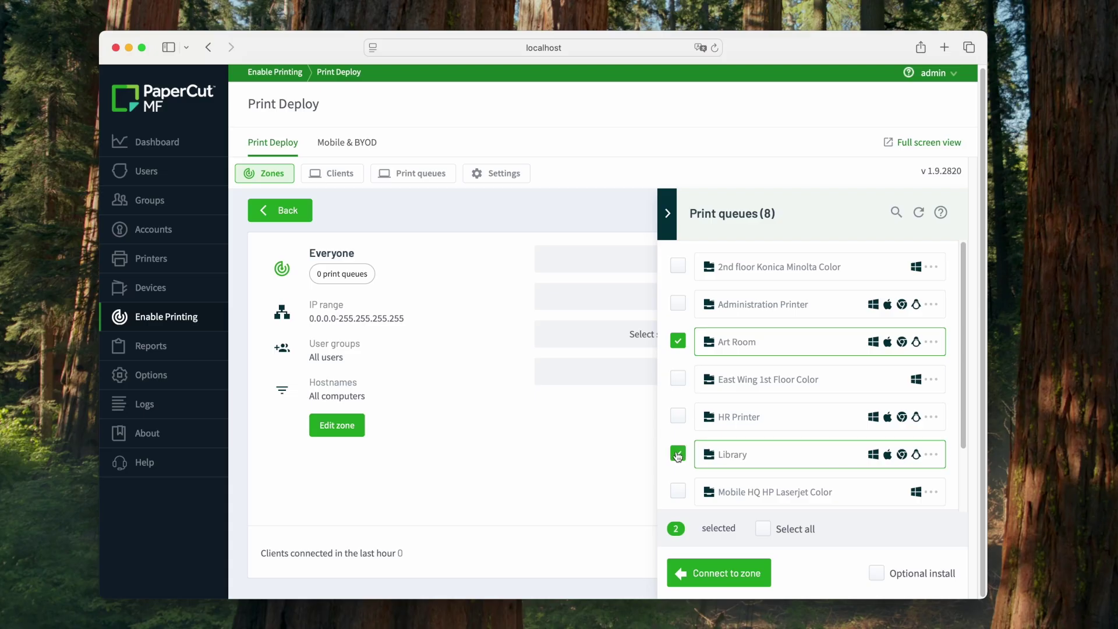
pyautogui.click(693, 570)
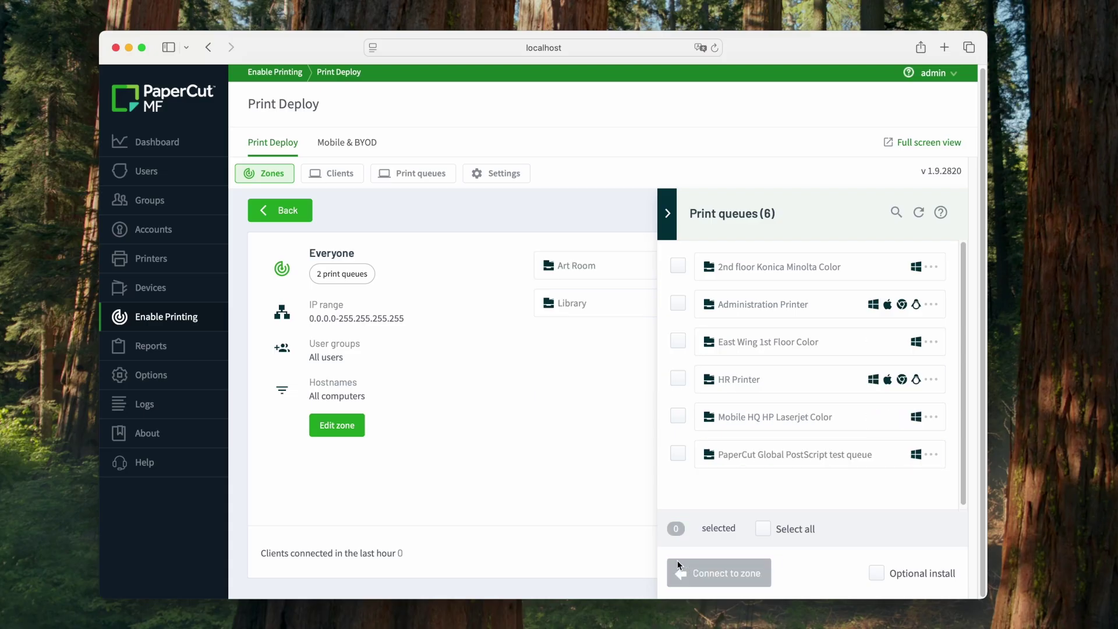
pyautogui.click(664, 224)
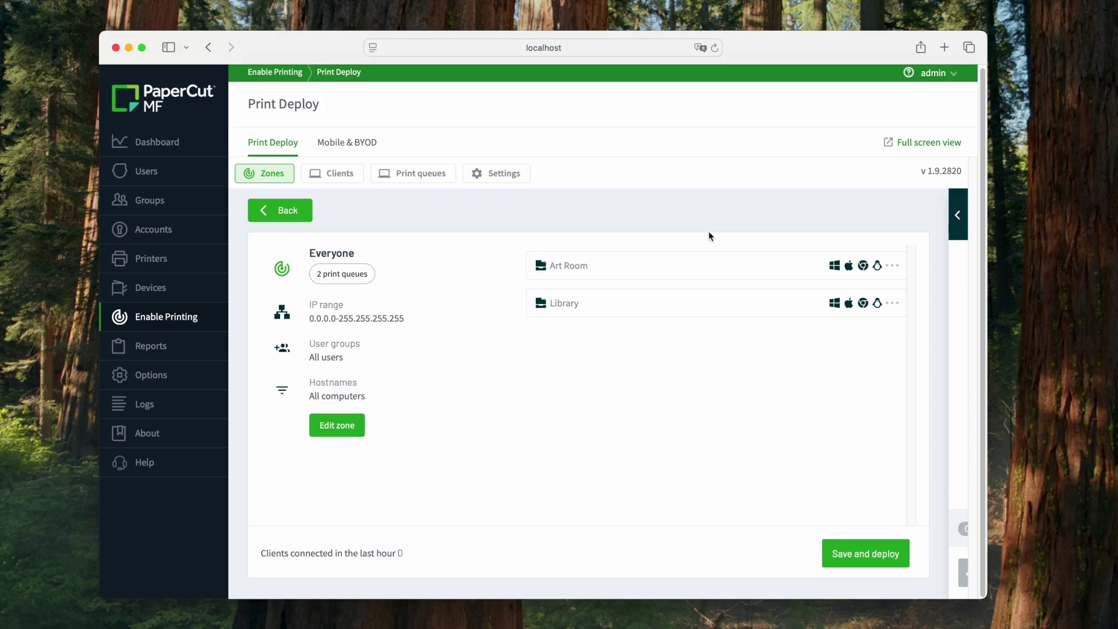
# - Set Art Room as optional, Library as zone default, and save and deploy the Everyone zone
pyautogui.click(894, 266)
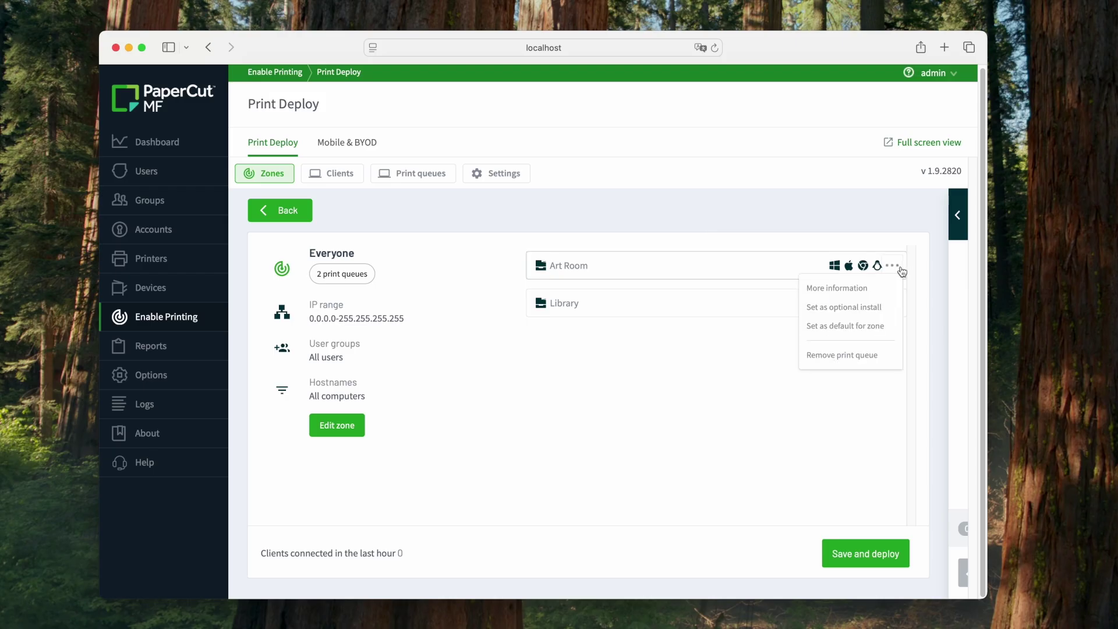
pyautogui.click(882, 310)
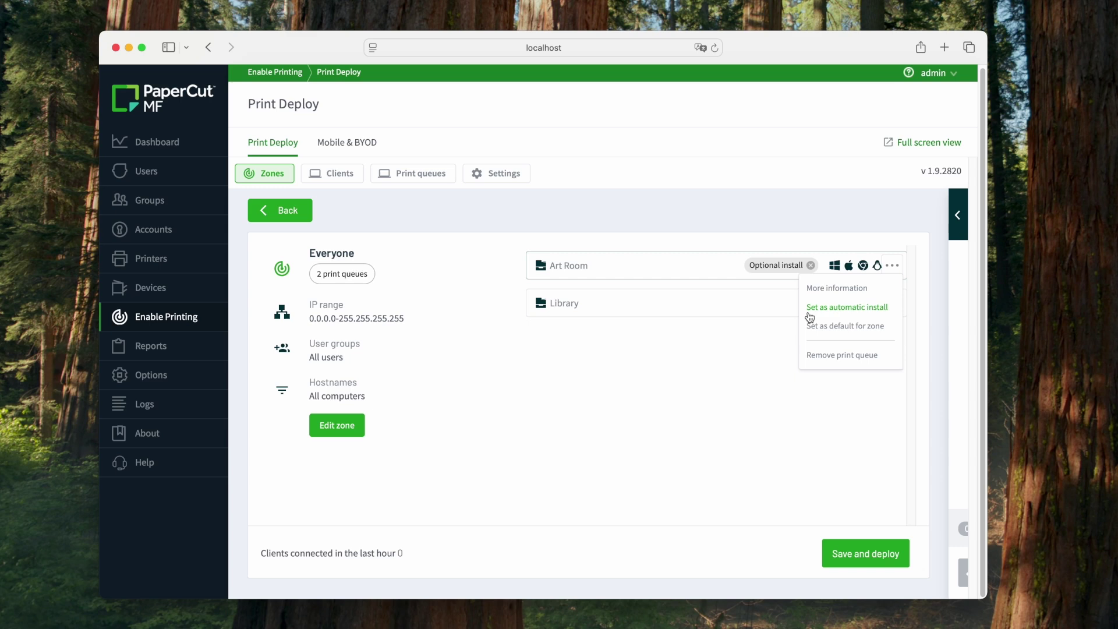
pyautogui.click(890, 304)
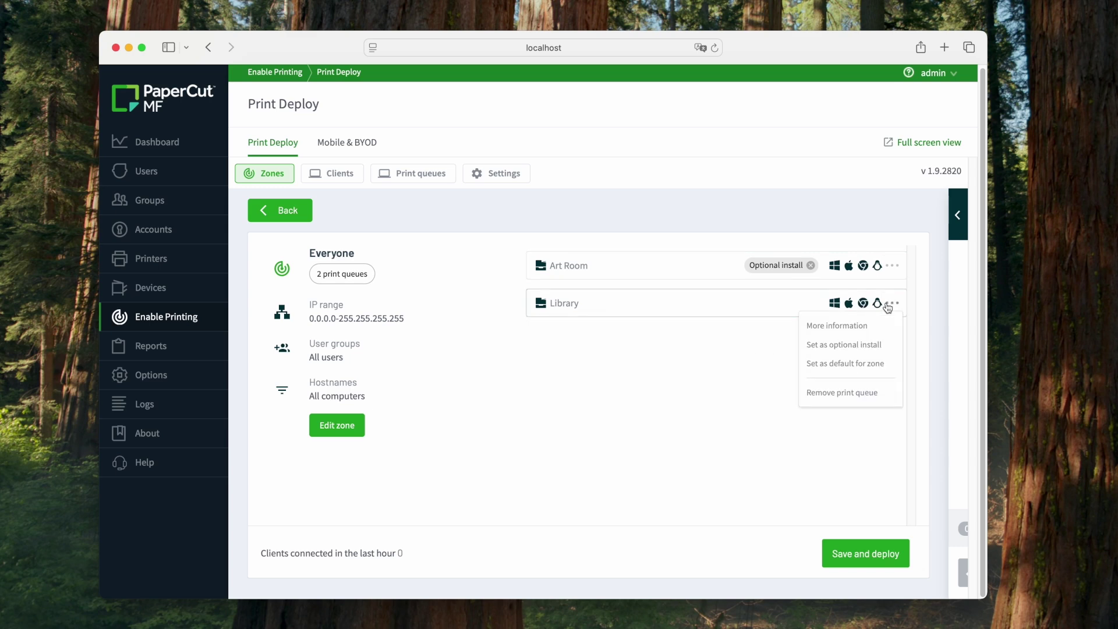
pyautogui.click(876, 367)
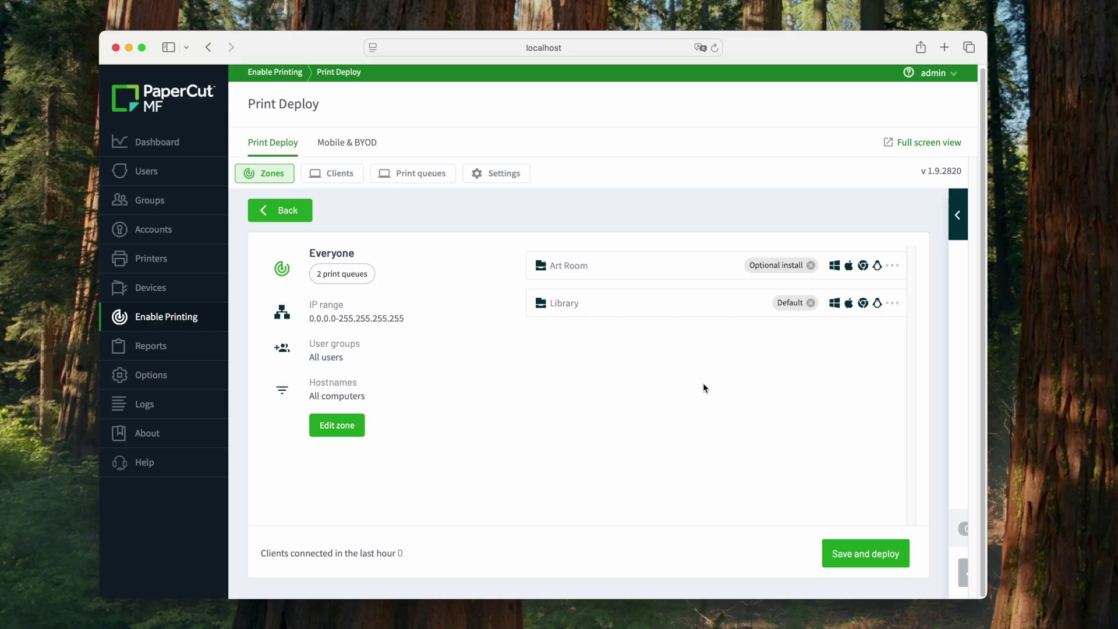
pyautogui.click(854, 549)
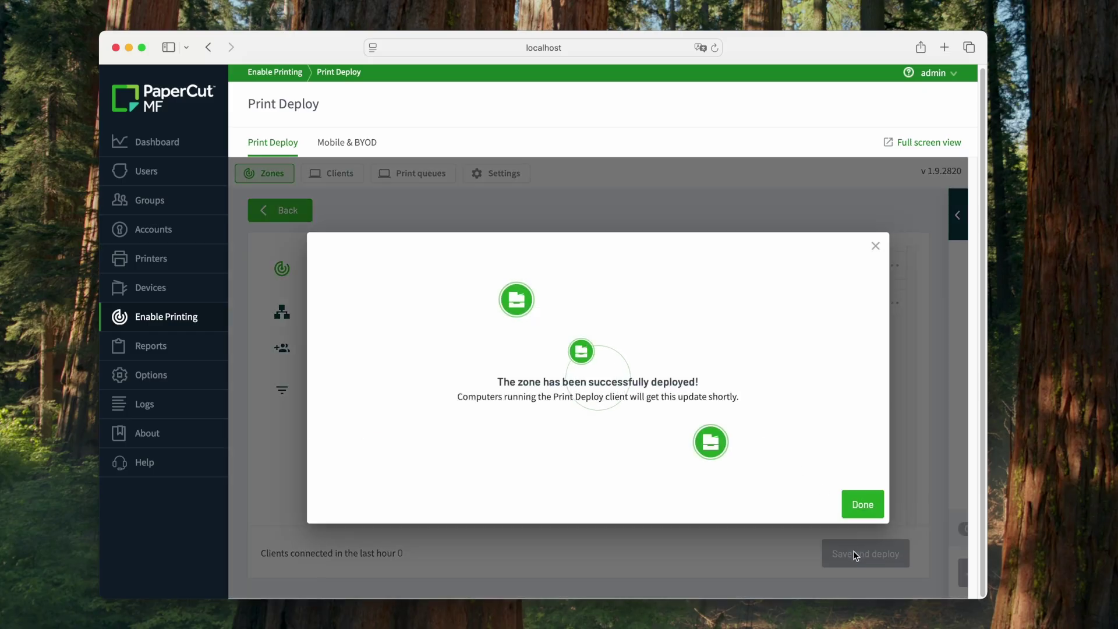
pyautogui.click(849, 507)
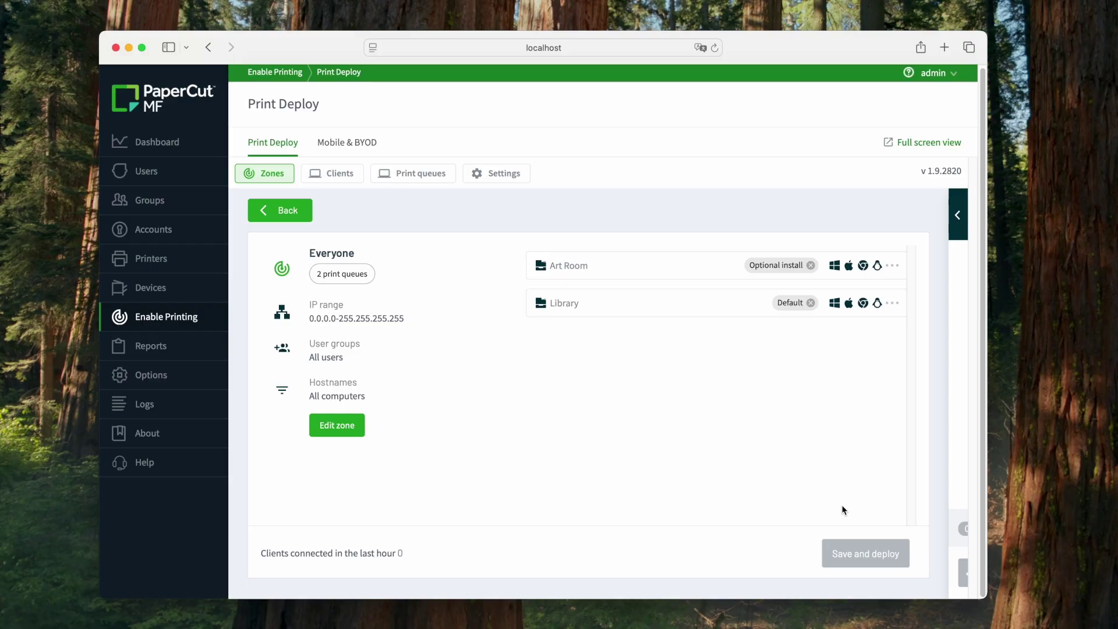
# - Add a new zone named 'Staff only' with display name 'Staff printers'
pyautogui.click(291, 212)
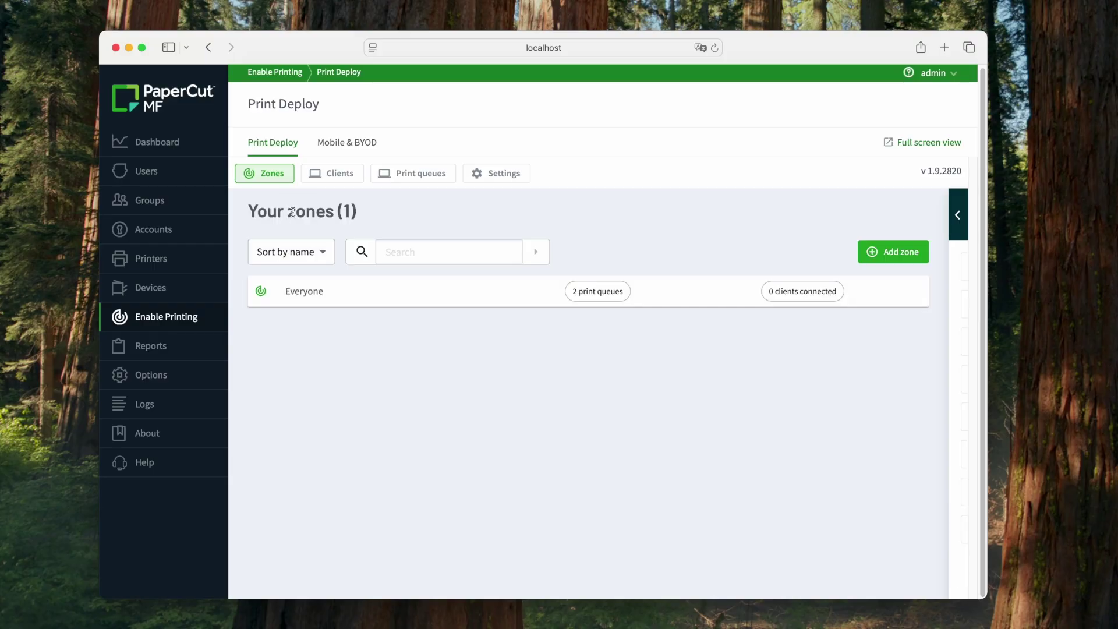
pyautogui.click(885, 251)
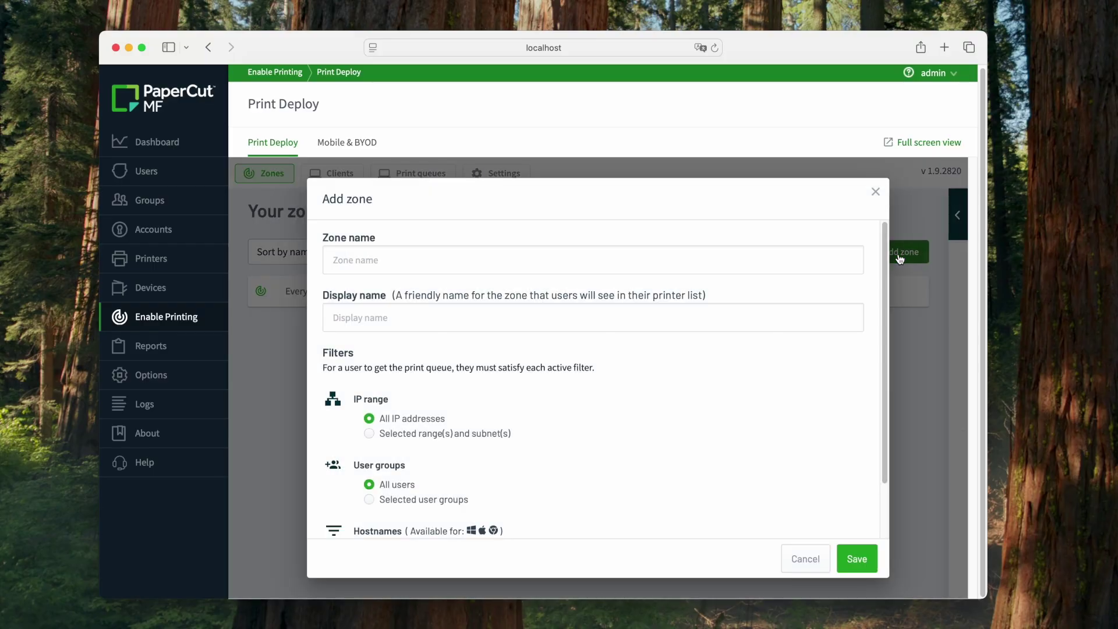
pyautogui.click(674, 263)
pyautogui.write('Sta')
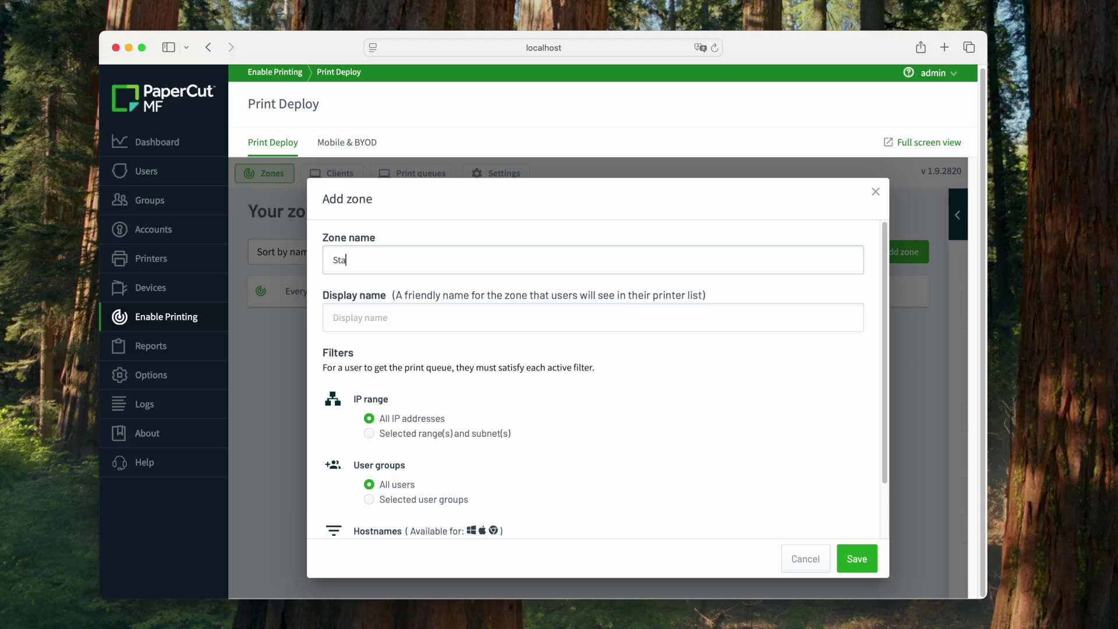
pyautogui.write('ff only')
pyautogui.press('Tab')
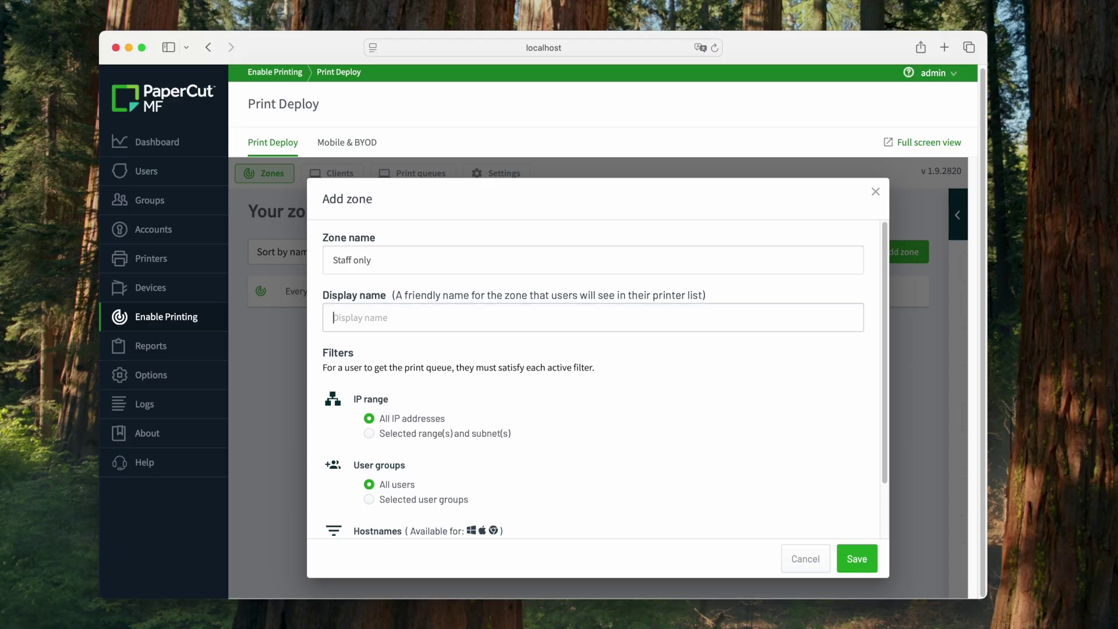
pyautogui.write('Staff printers')
# - Keep all IP addresses, restrict the zone to the staff user group, and save it
pyautogui.click(504, 434)
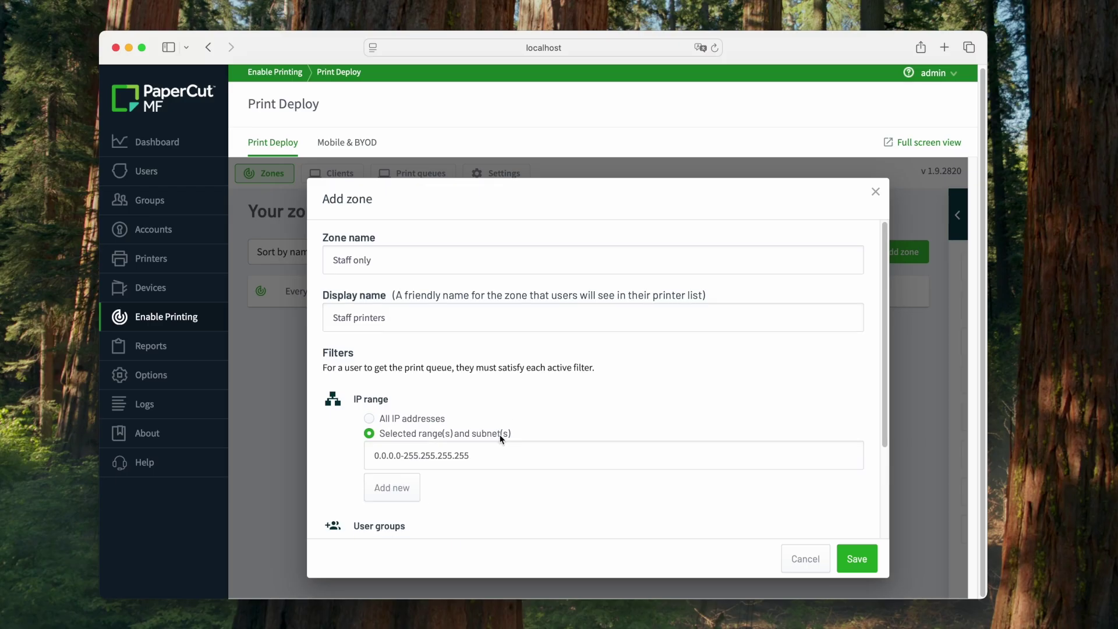
pyautogui.click(441, 419)
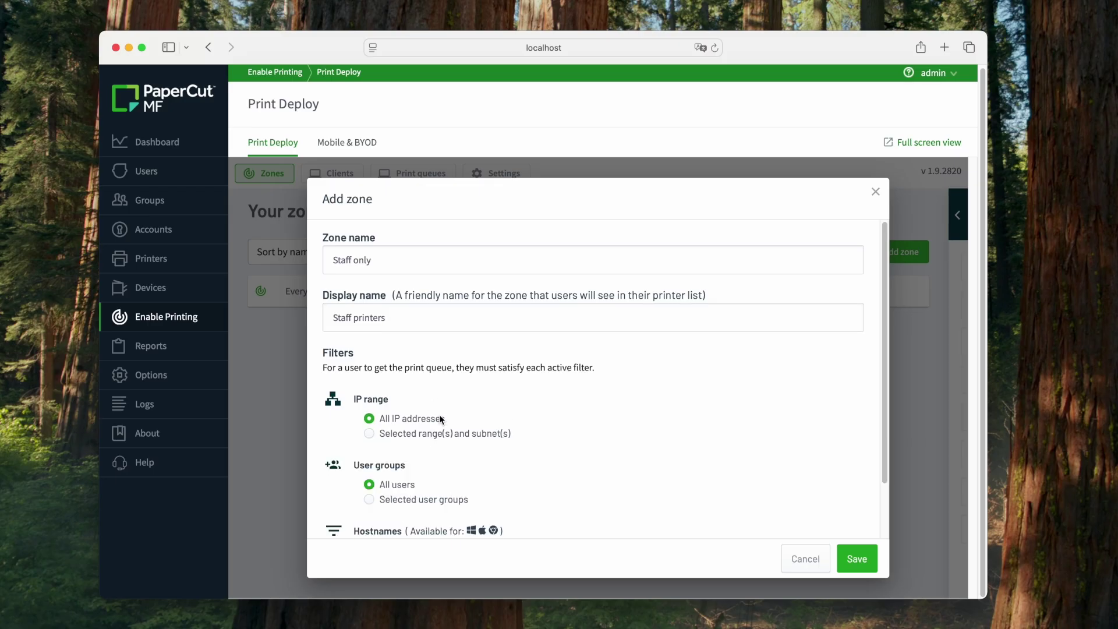
pyautogui.click(459, 499)
pyautogui.scroll(-5, 839, 442)
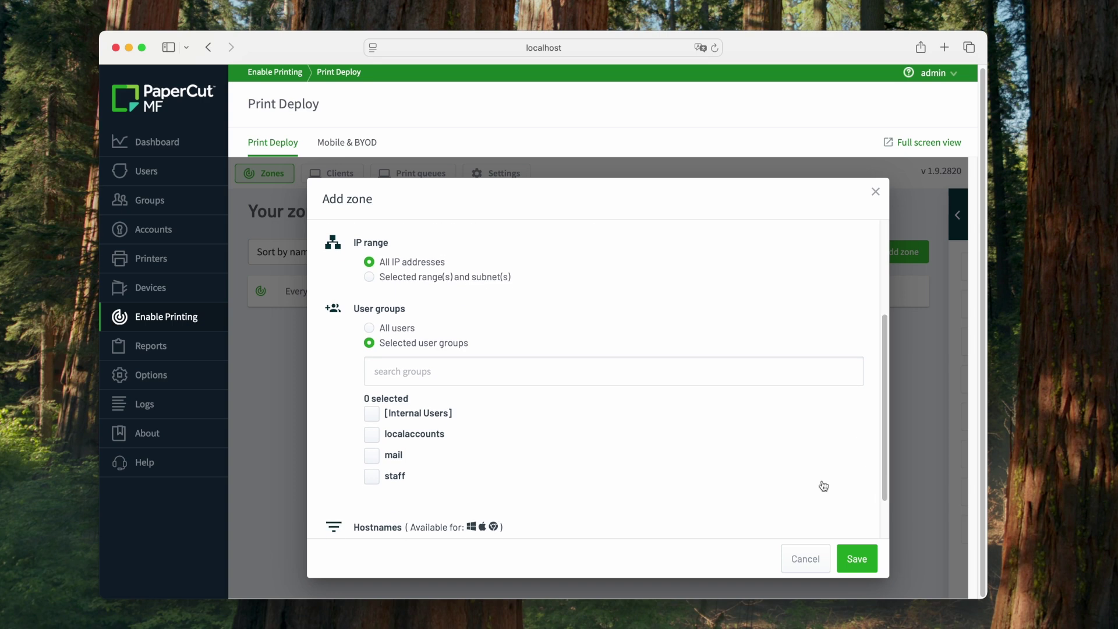
pyautogui.click(371, 476)
pyautogui.click(853, 559)
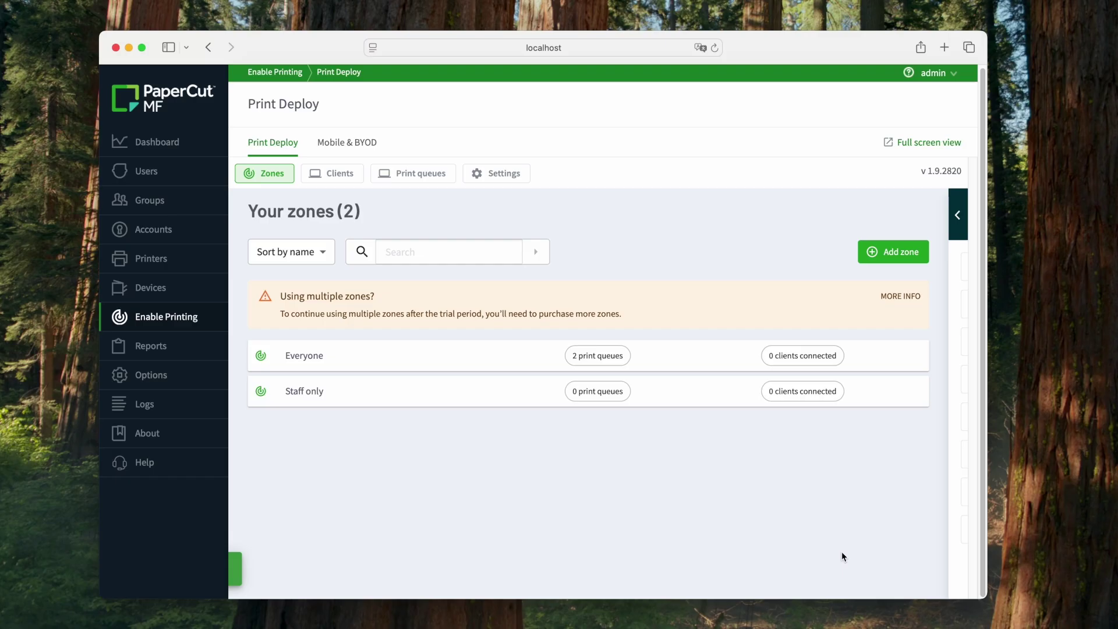
# - Connect the HR Printer and Administration Printer queues to the Staff only zone, then save and deploy it
pyautogui.click(620, 402)
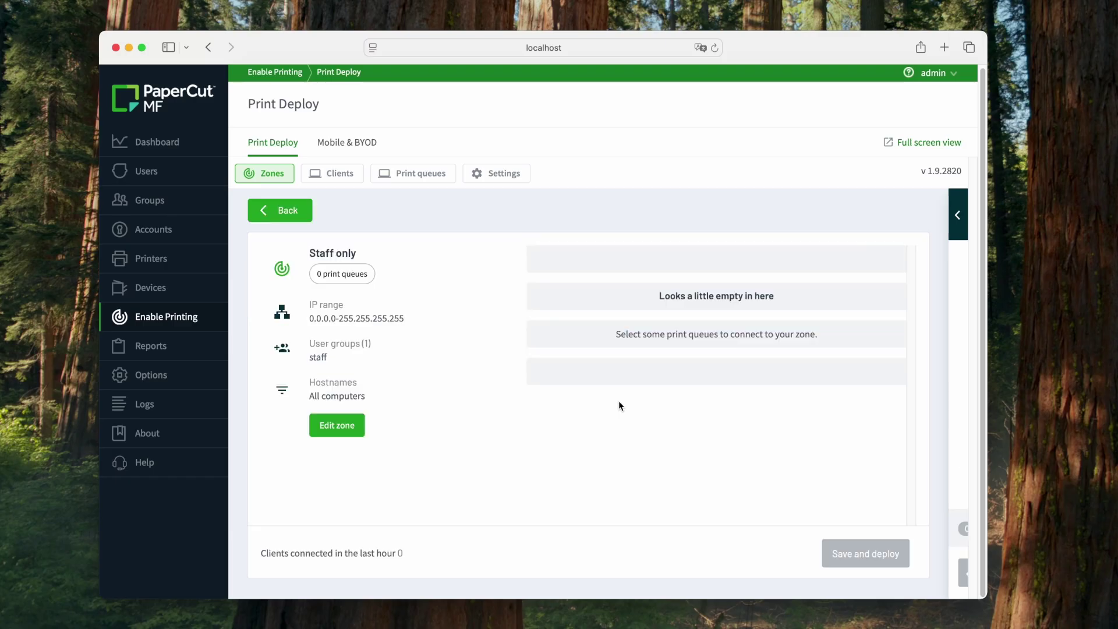
pyautogui.click(954, 230)
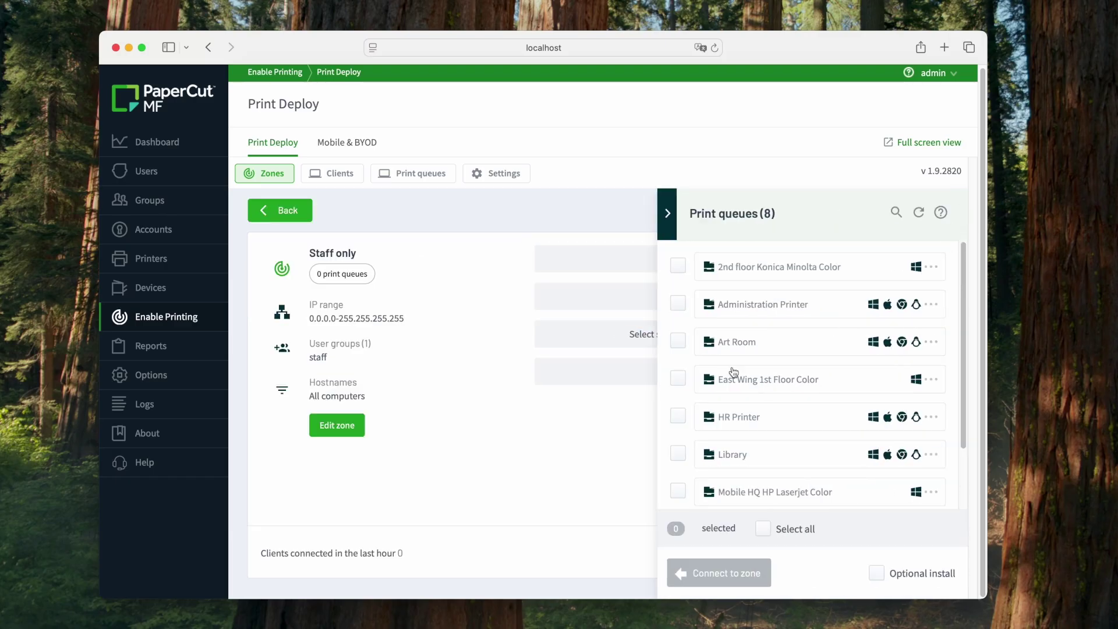
pyautogui.click(677, 416)
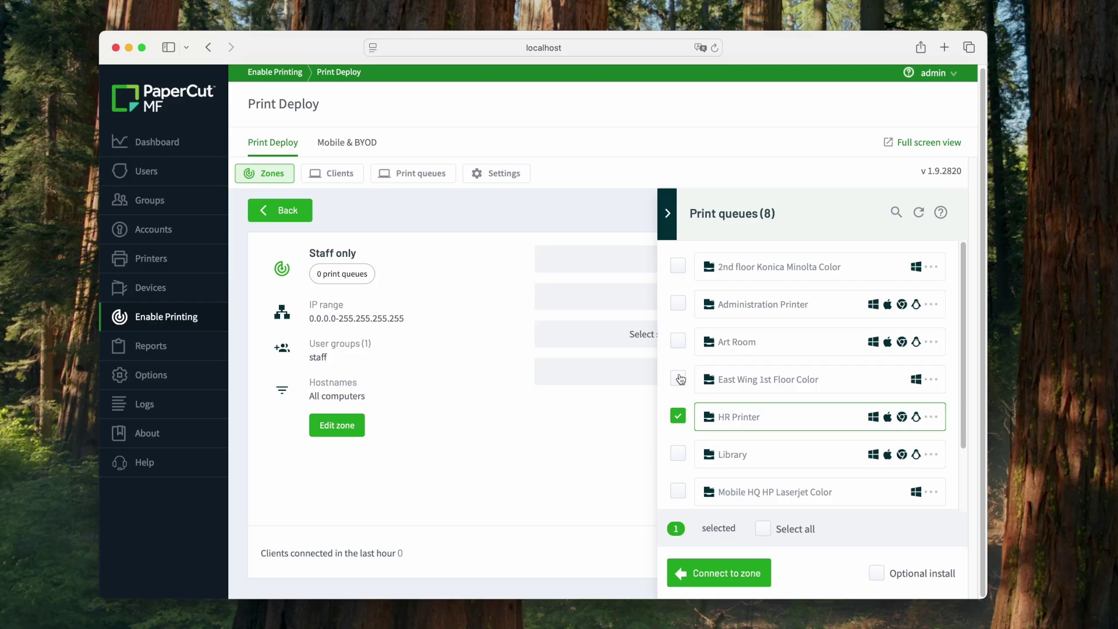
pyautogui.click(678, 302)
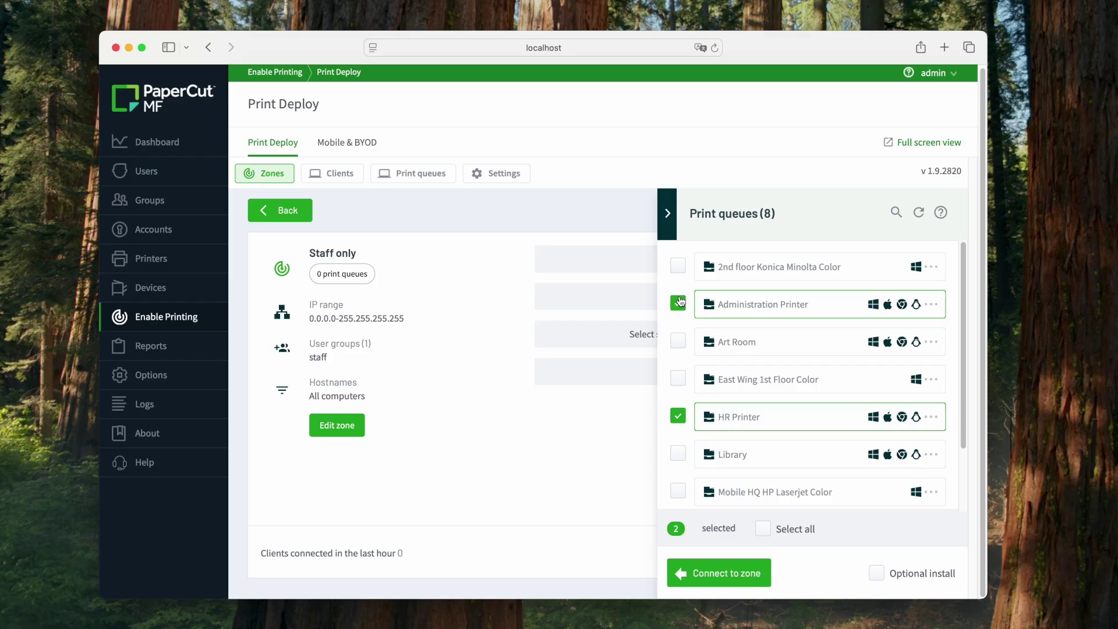
pyautogui.click(716, 572)
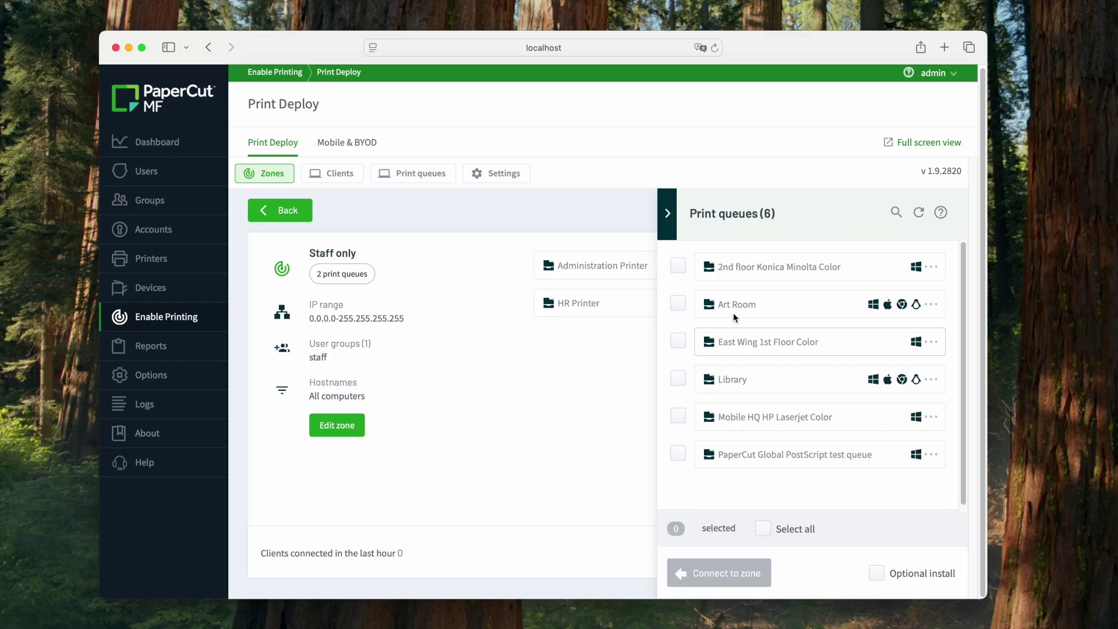
pyautogui.click(668, 214)
pyautogui.click(846, 551)
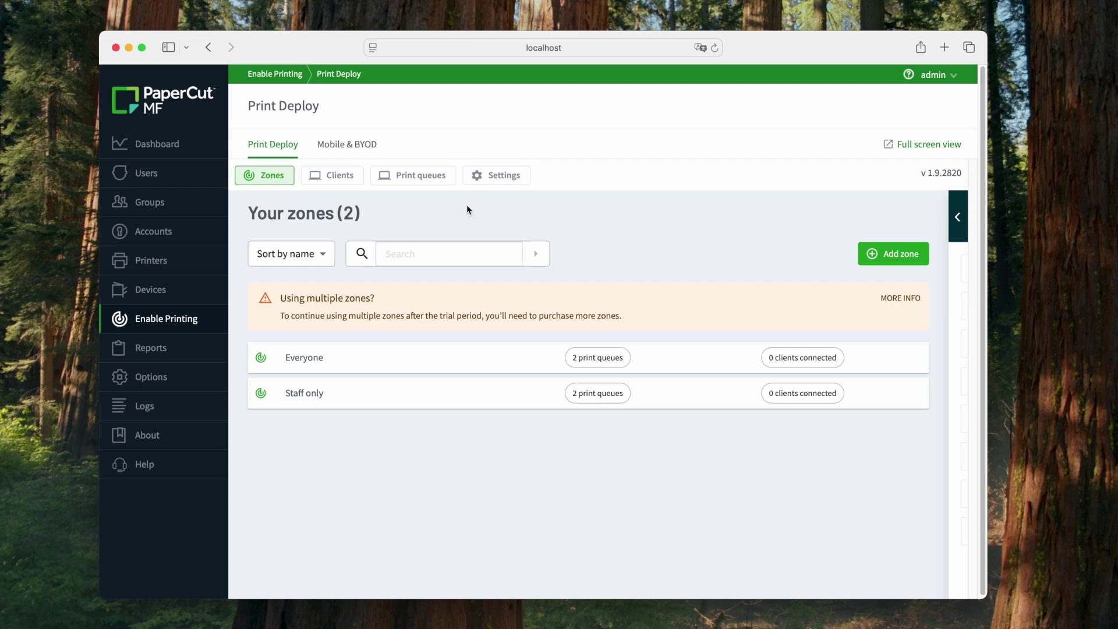
# - Download the Windows Print Deploy client installer from the Clients page
pyautogui.click(342, 180)
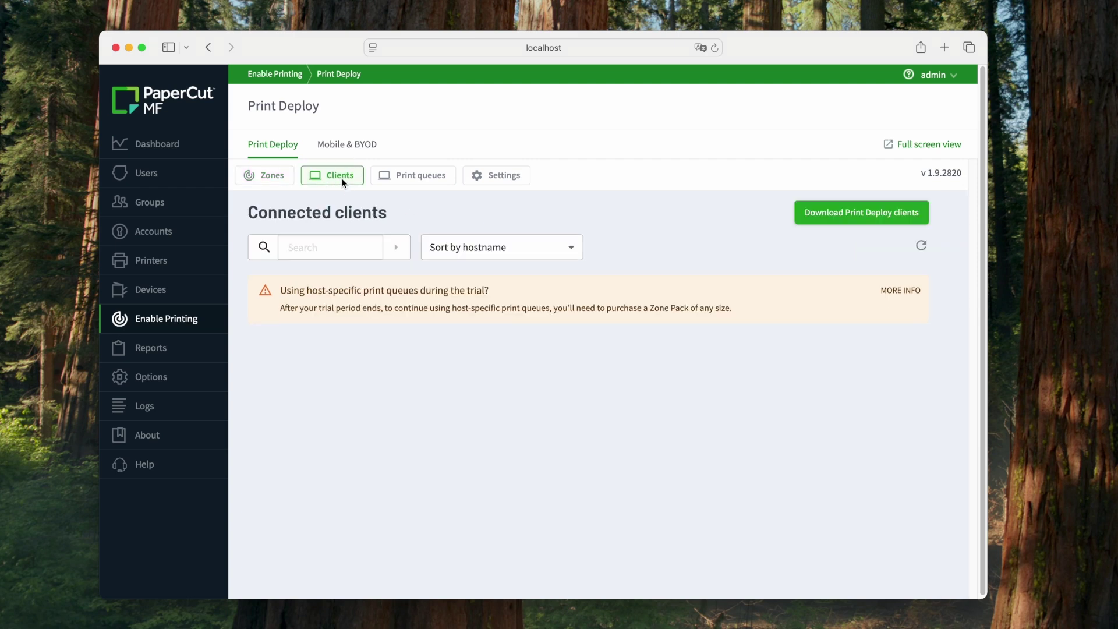
pyautogui.click(819, 208)
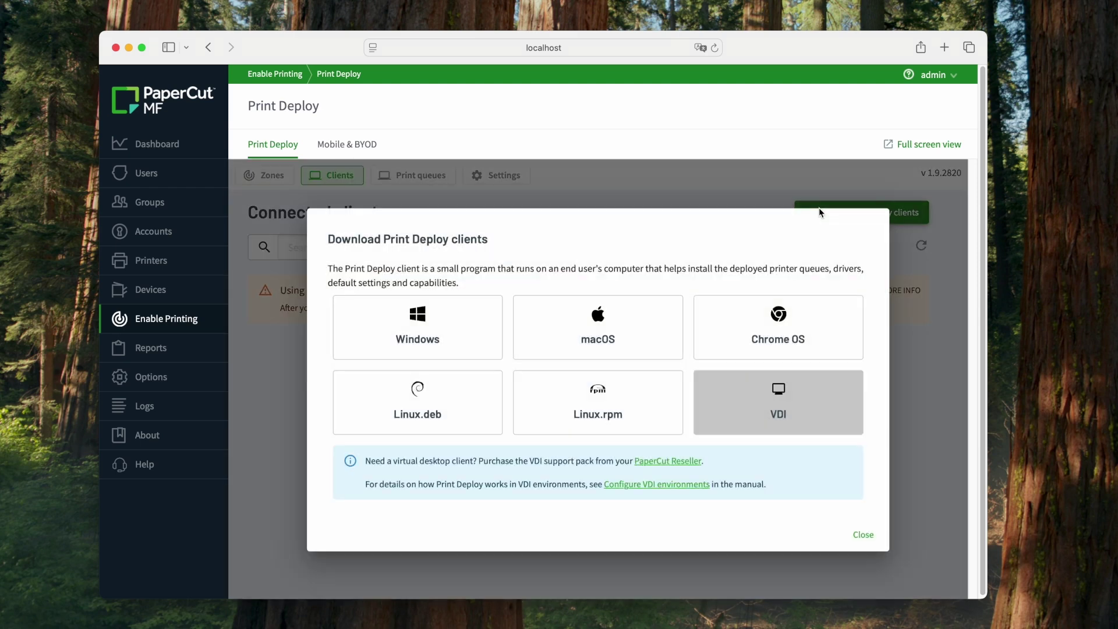
pyautogui.click(469, 318)
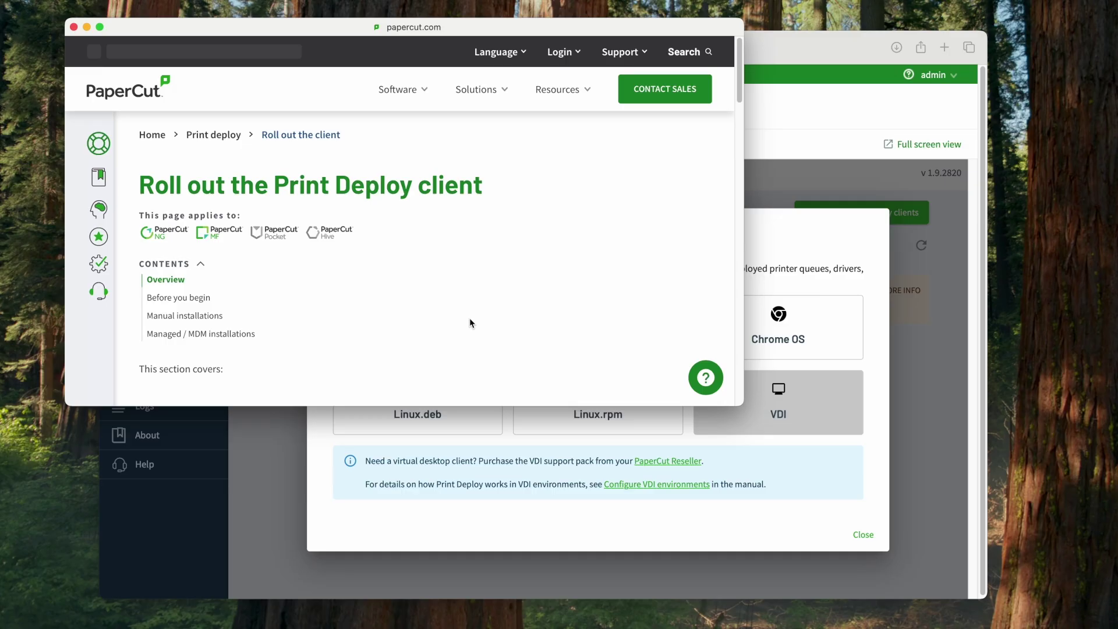
# - Show the downloaded pc-print-deploy-client .msi installer in Finder's Downloads folder
pyautogui.click(896, 49)
pyautogui.click(932, 119)
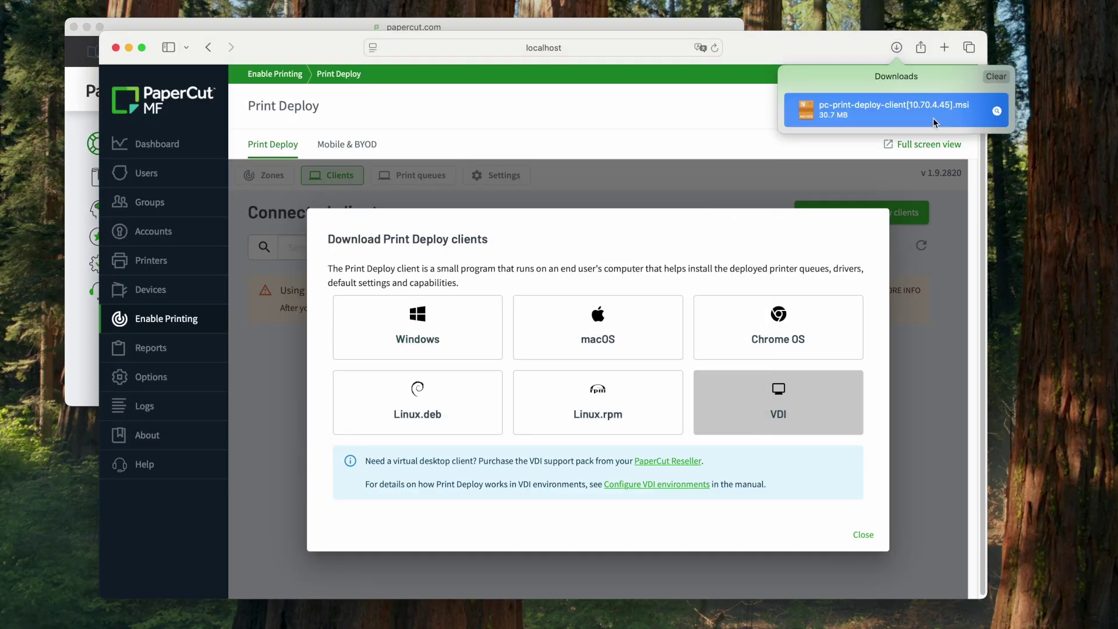
pyautogui.rightClick(933, 118)
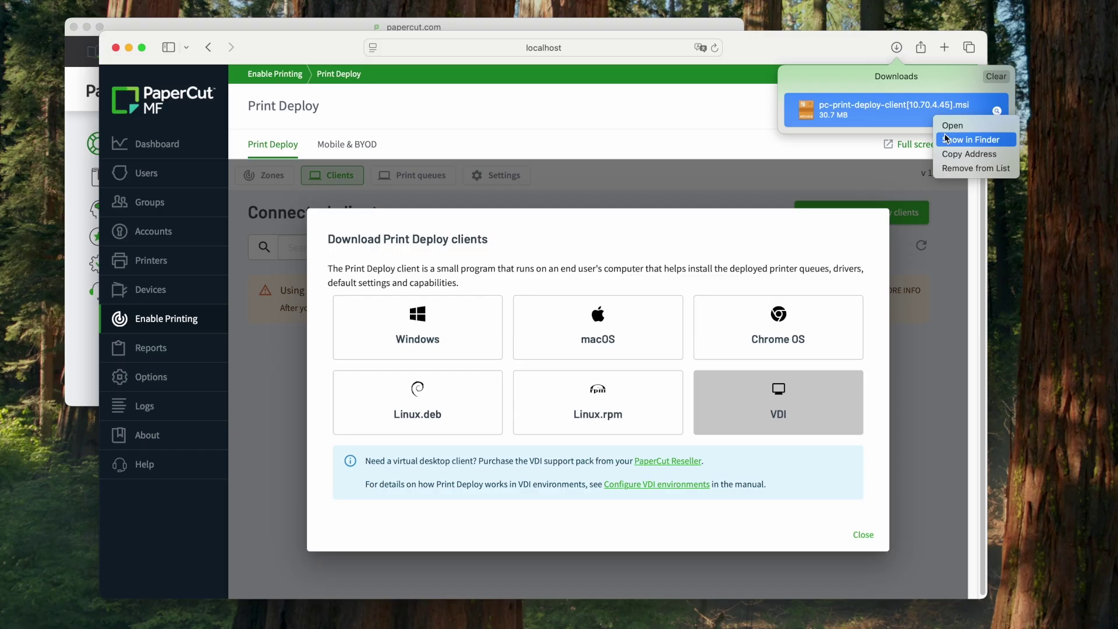
pyautogui.click(945, 137)
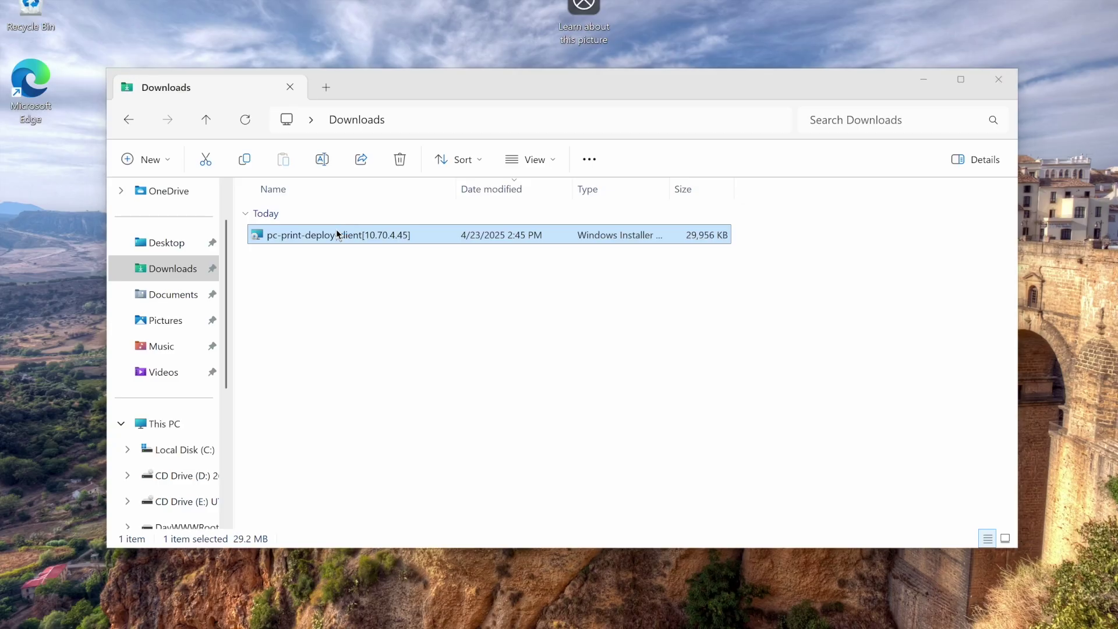
# - Run the pc-print-deploy-client .msi from Downloads and complete the setup wizard
pyautogui.doubleClick(336, 233)
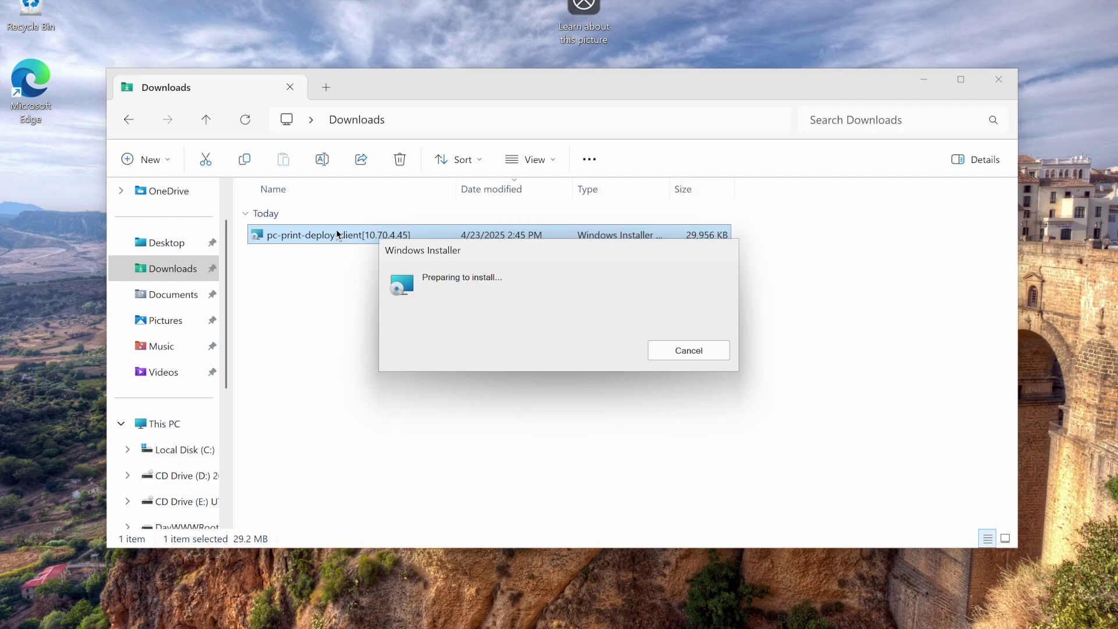
pyautogui.click(648, 431)
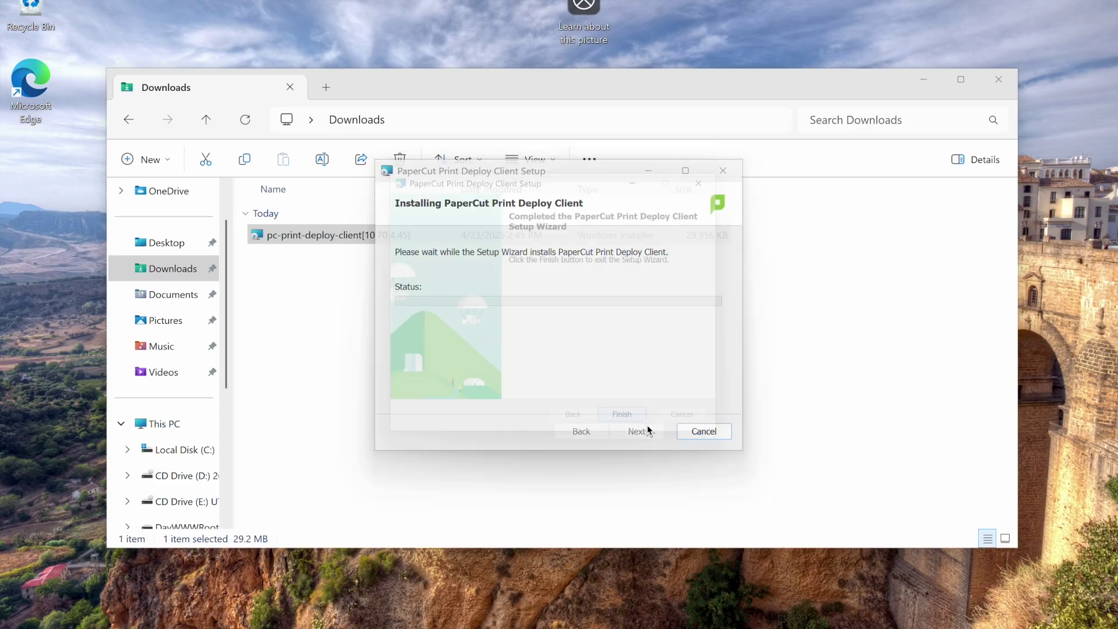
pyautogui.click(638, 431)
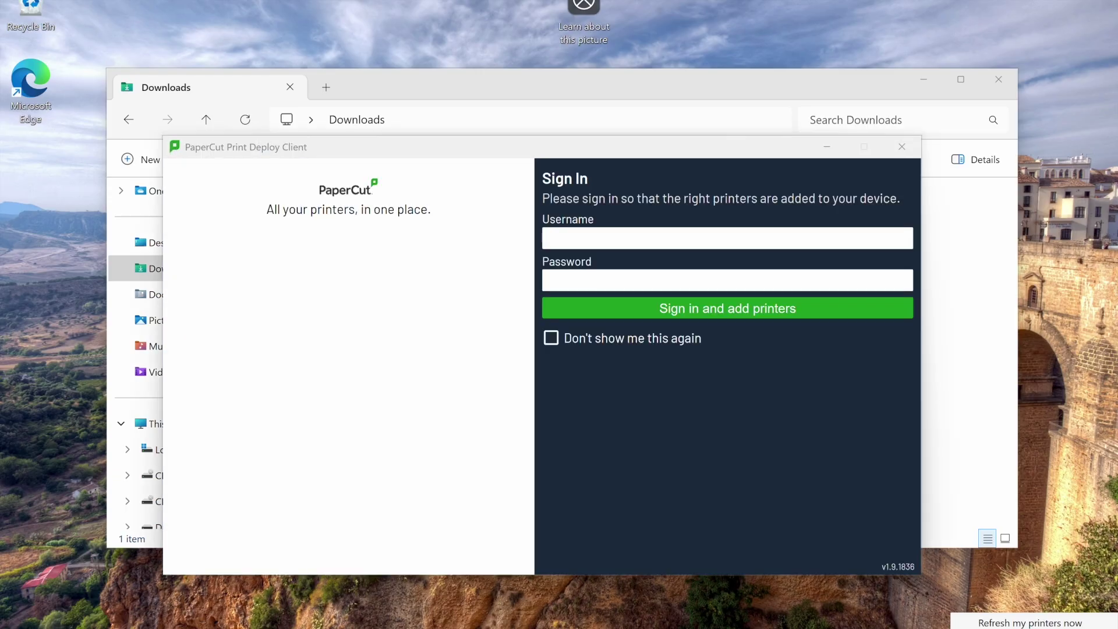
# - Sign in with the user's username and password, leaving the sign-in prompt option enabled, to add printers
pyautogui.click(668, 243)
pyautogui.write('sam')
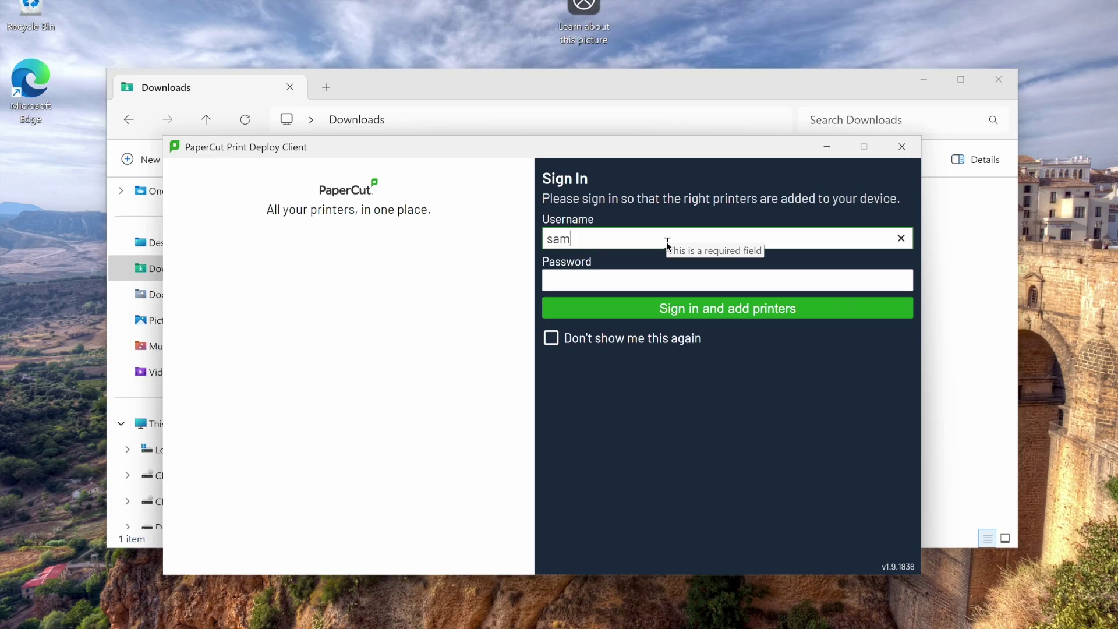
pyautogui.click(673, 279)
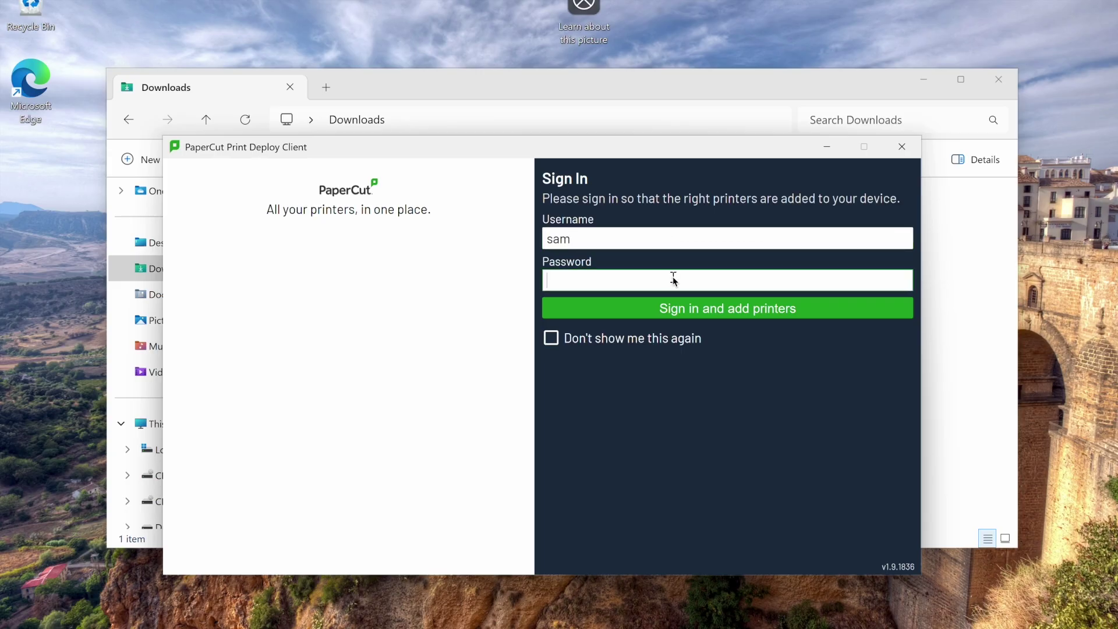
pyautogui.write('********')
pyautogui.click(601, 343)
pyautogui.click(601, 345)
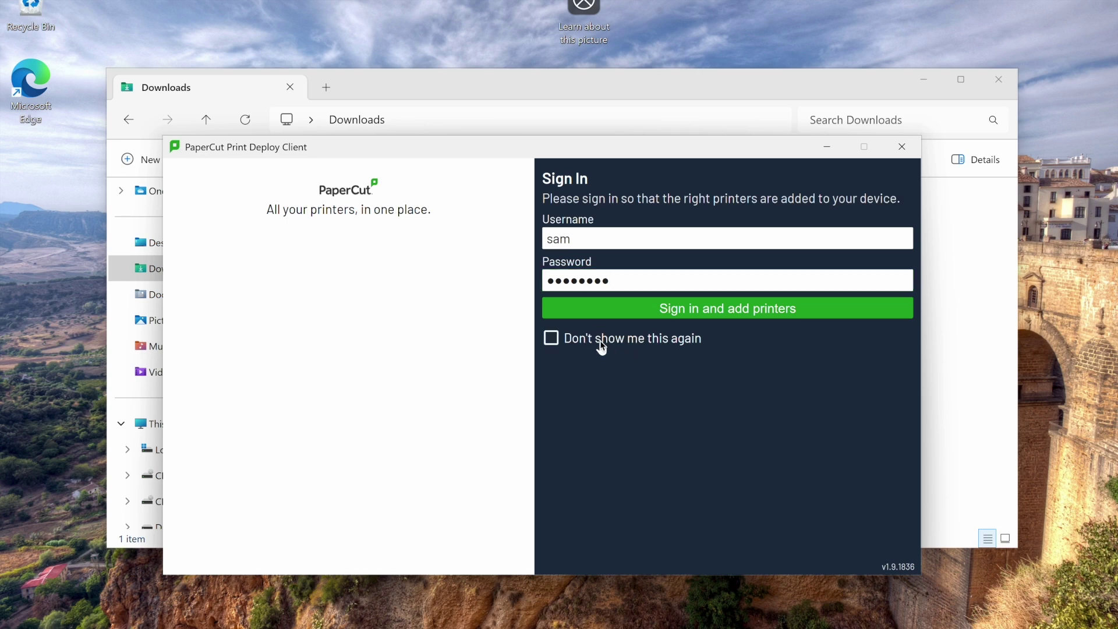
pyautogui.click(702, 306)
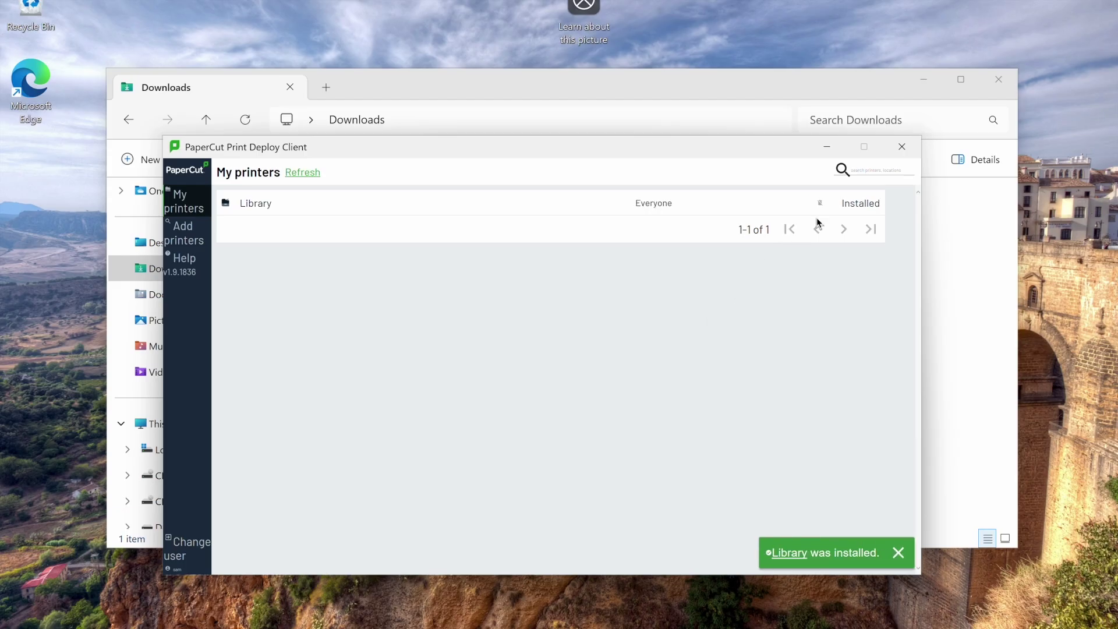
# - Install the Art Room printer from Add printers and return to My printers
pyautogui.moveTo(821, 204)
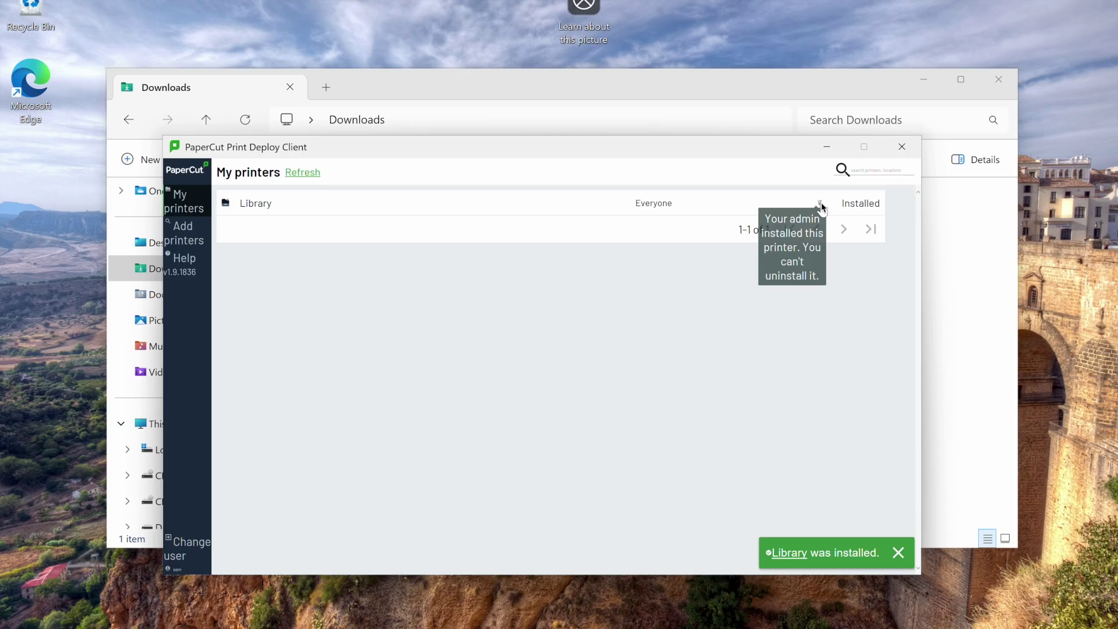
pyautogui.click(190, 233)
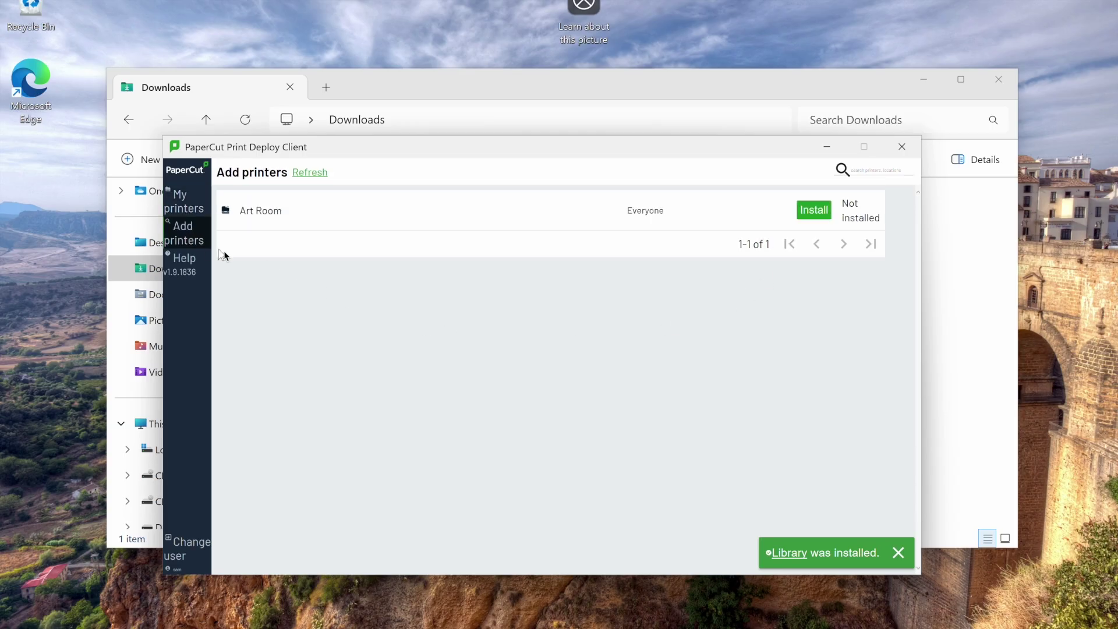
pyautogui.click(818, 210)
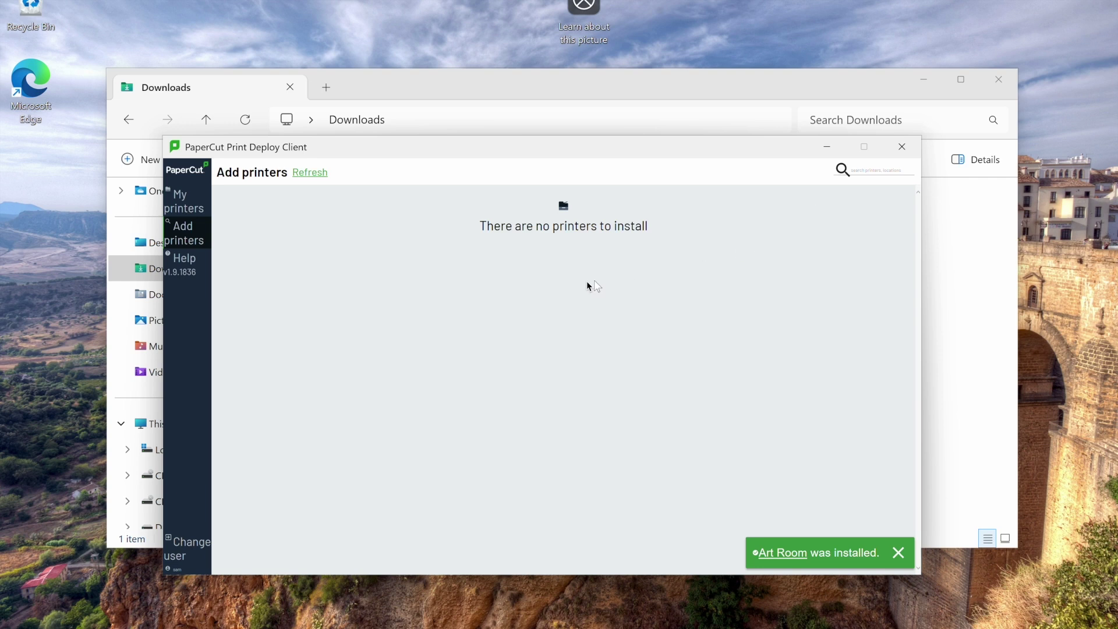
pyautogui.click(203, 201)
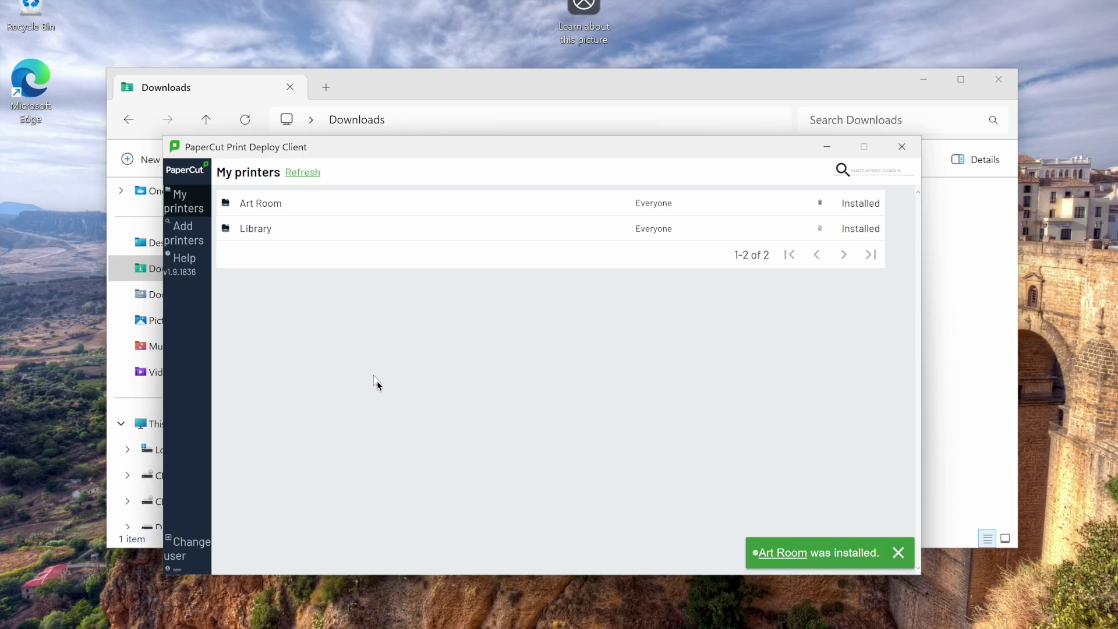
pyautogui.press('super+s')
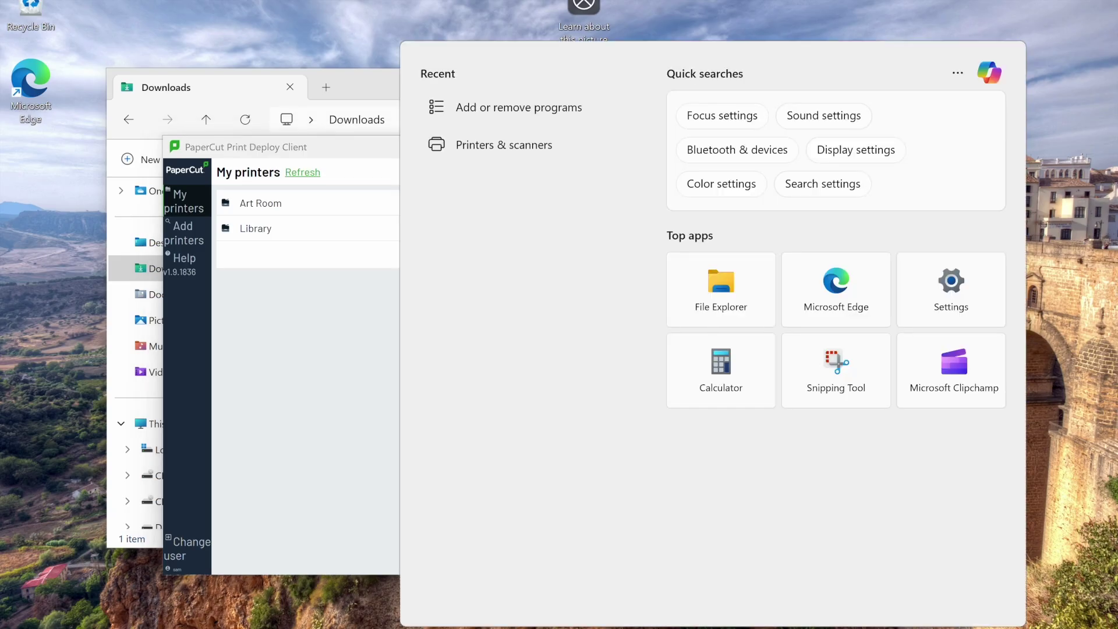
pyautogui.write('devices and')
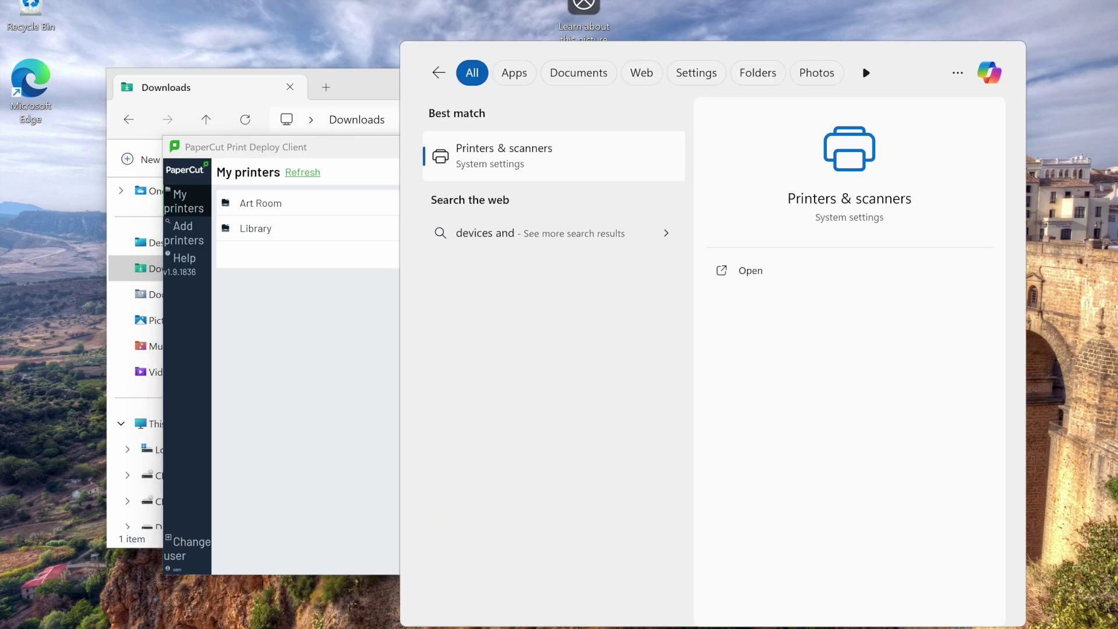
pyautogui.click(599, 169)
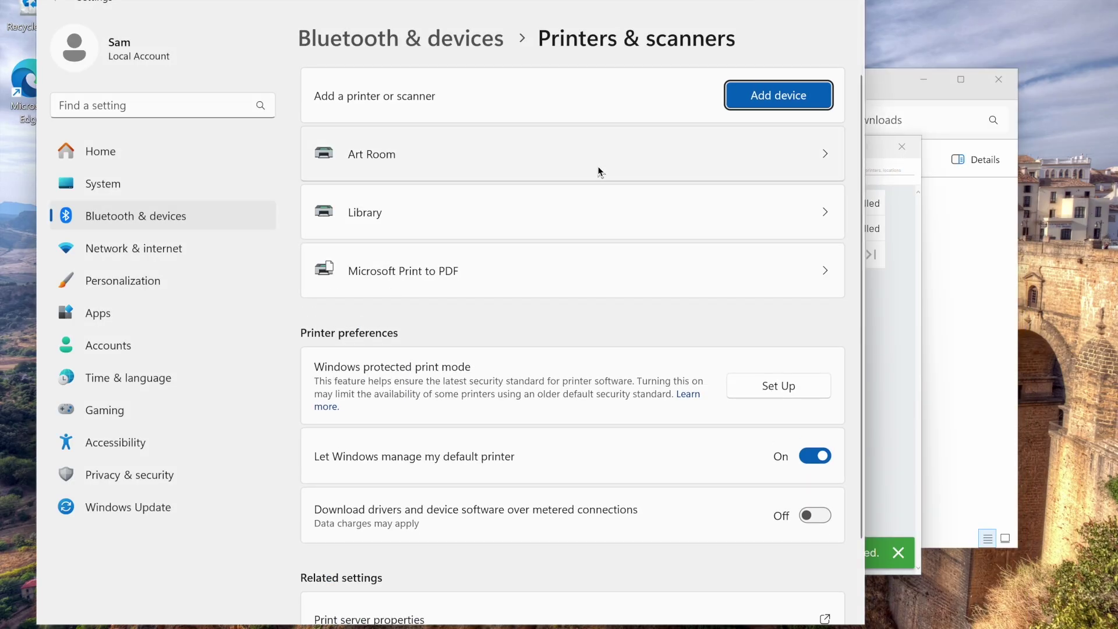
pyautogui.click(638, 162)
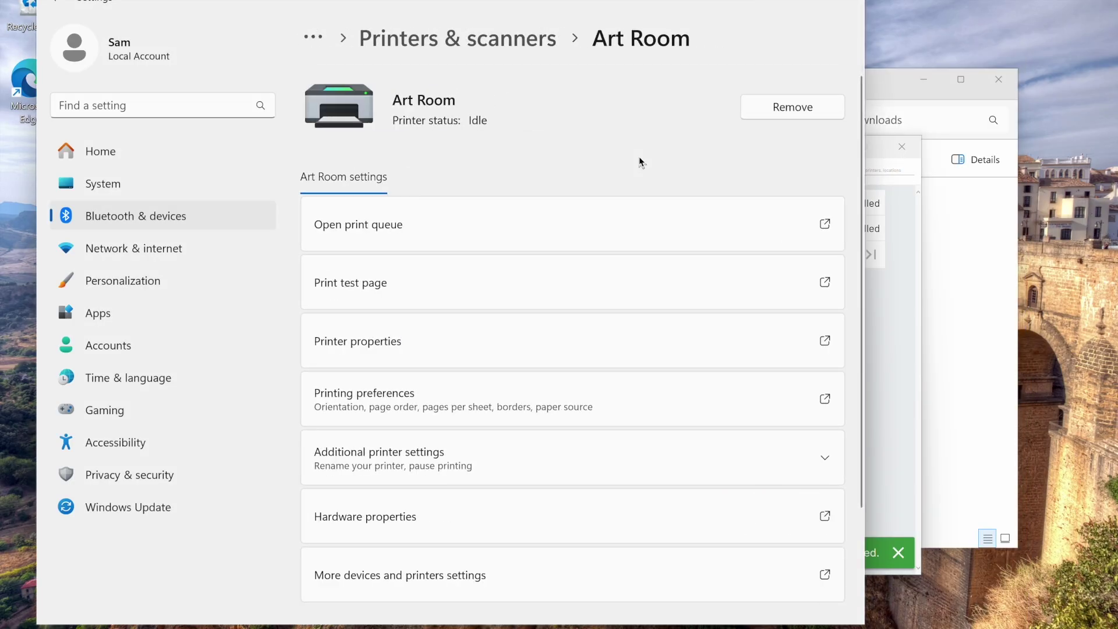
pyautogui.click(826, 285)
pyautogui.click(841, 3)
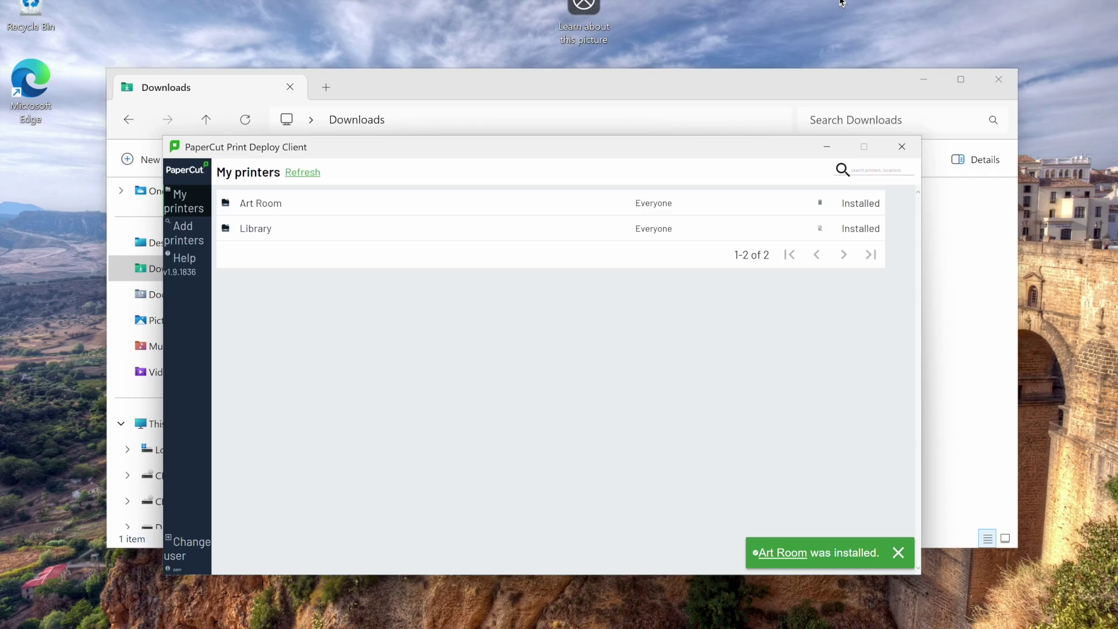
# - Log out the current user with Change user and confirm
pyautogui.click(167, 554)
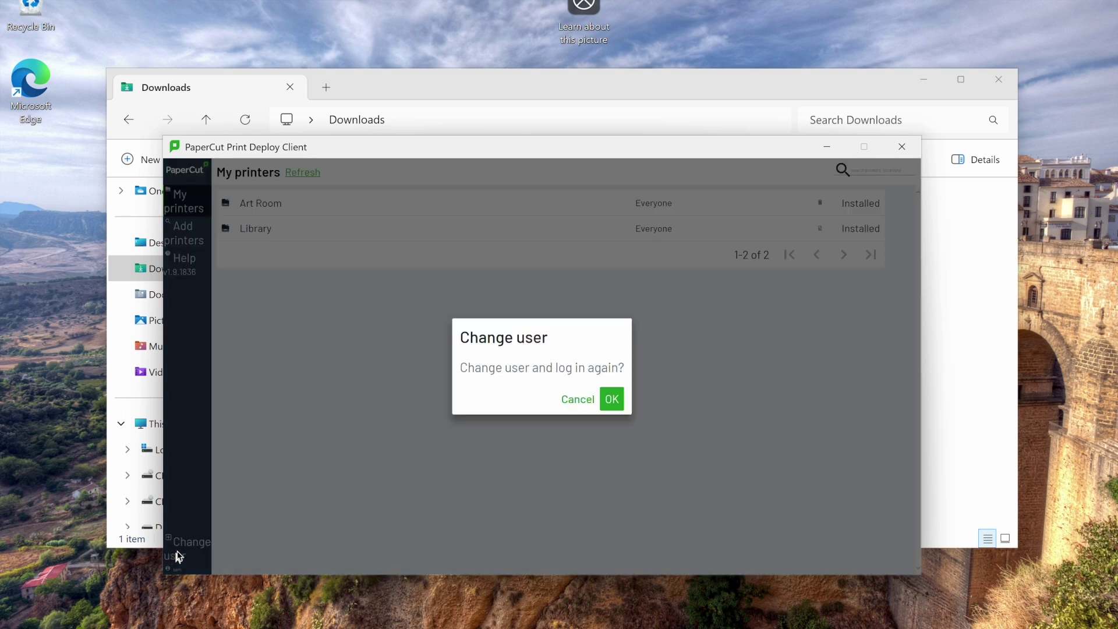
pyautogui.click(615, 396)
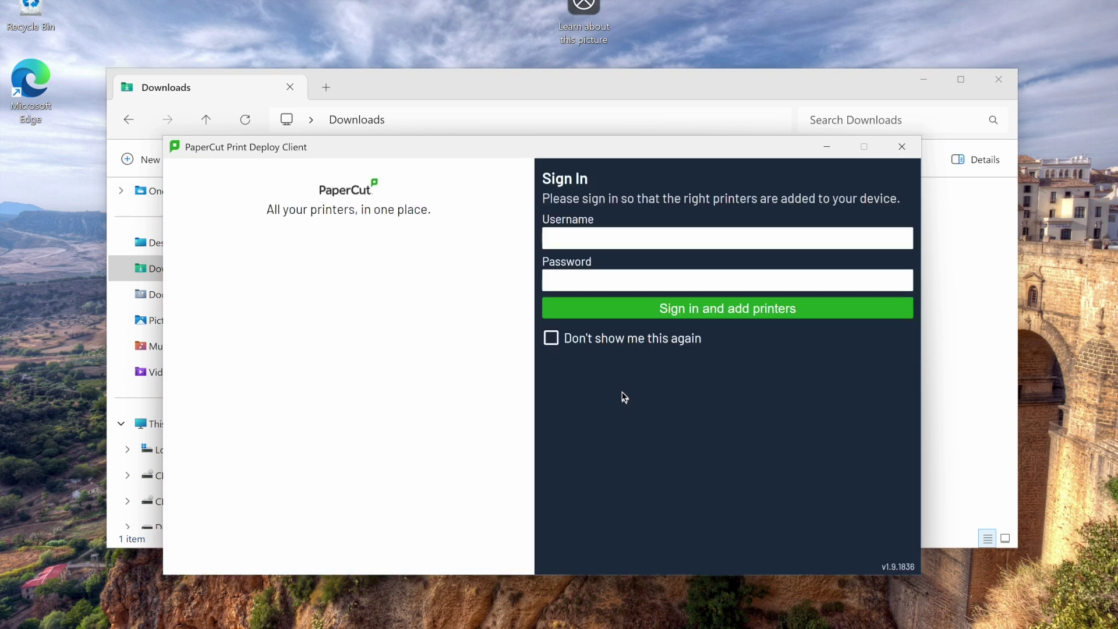